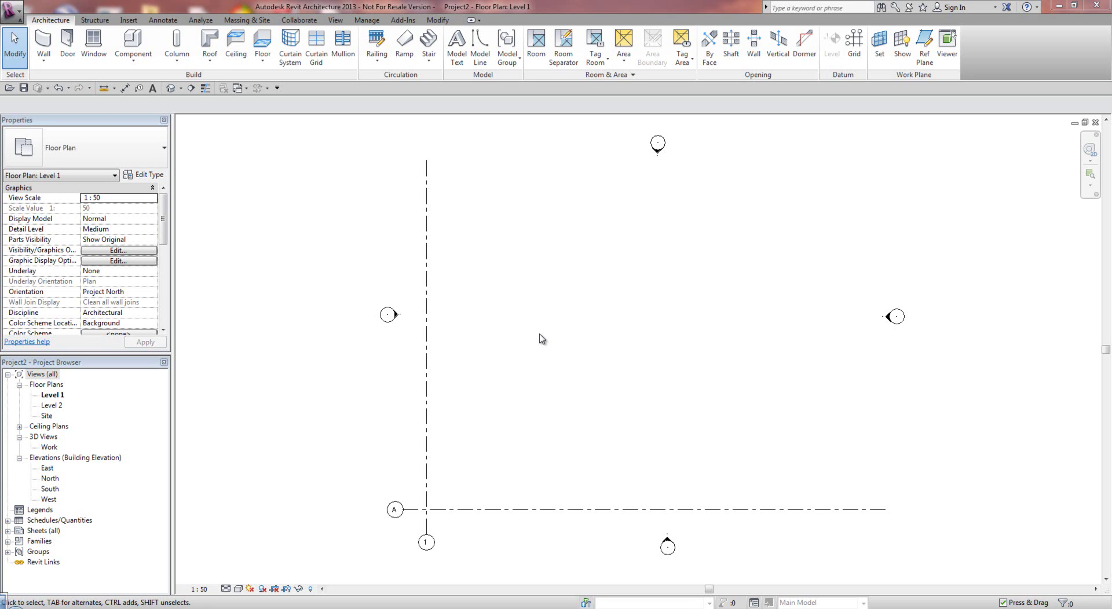
Show the Add-Ins tools and expand Sheets (all) to reveal sheet A101 - Unnamed.
{"action": "left_click", "coordinate": [404, 22]}
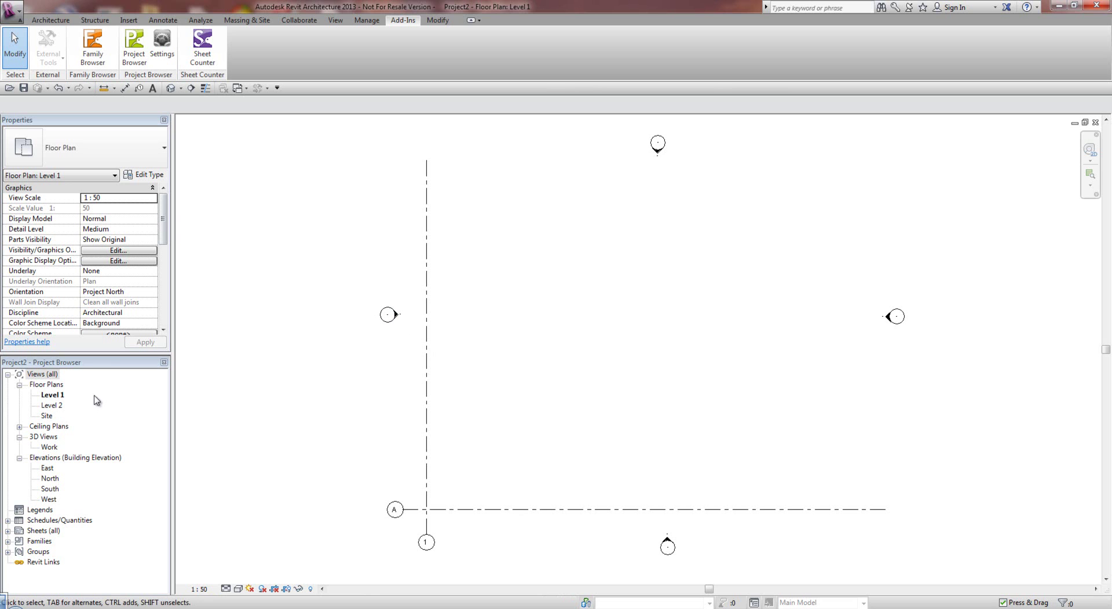
{"action": "left_click", "coordinate": [7, 531]}
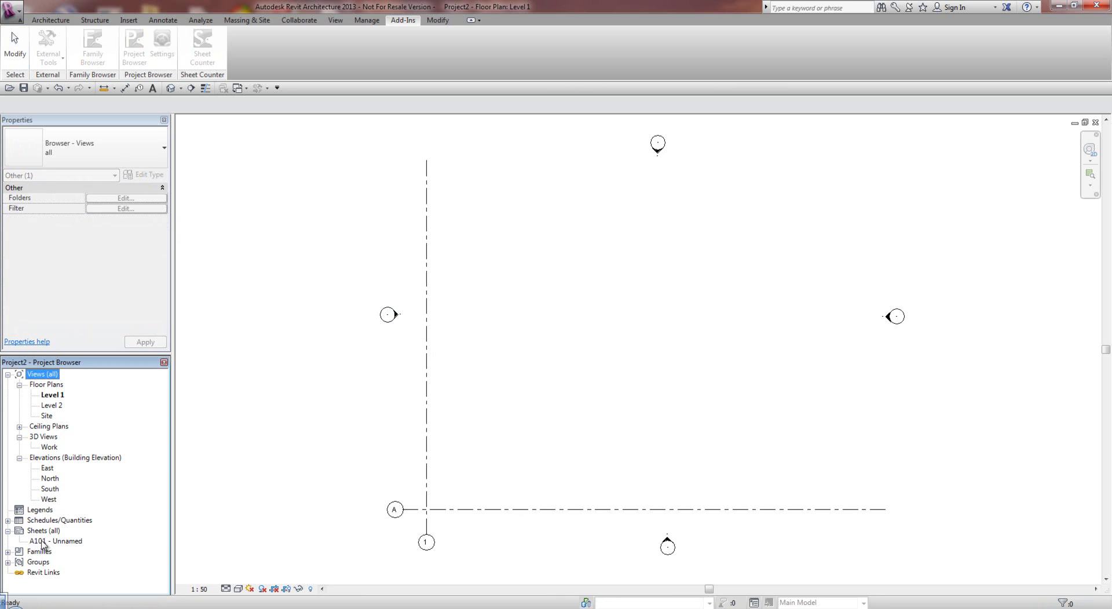
Open sheet A101 and enlarge Properties to show the empty Total Sheets and Current Sheet No. fields.
{"action": "double_click", "coordinate": [57, 541]}
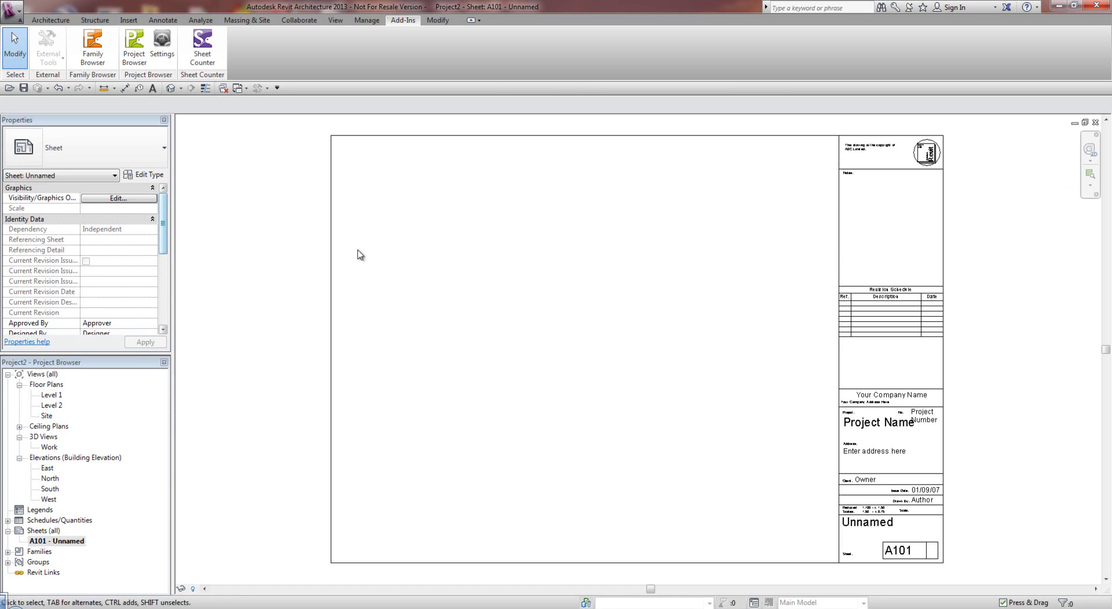
{"action": "mouse_move", "coordinate": [166, 210]}
{"action": "left_mouse_down"}
{"action": "mouse_move", "coordinate": [166, 239]}
{"action": "mouse_move", "coordinate": [166, 214]}
{"action": "left_mouse_up"}
{"action": "left_click_drag", "start_coordinate": [120, 354], "coordinate": [121, 482]}
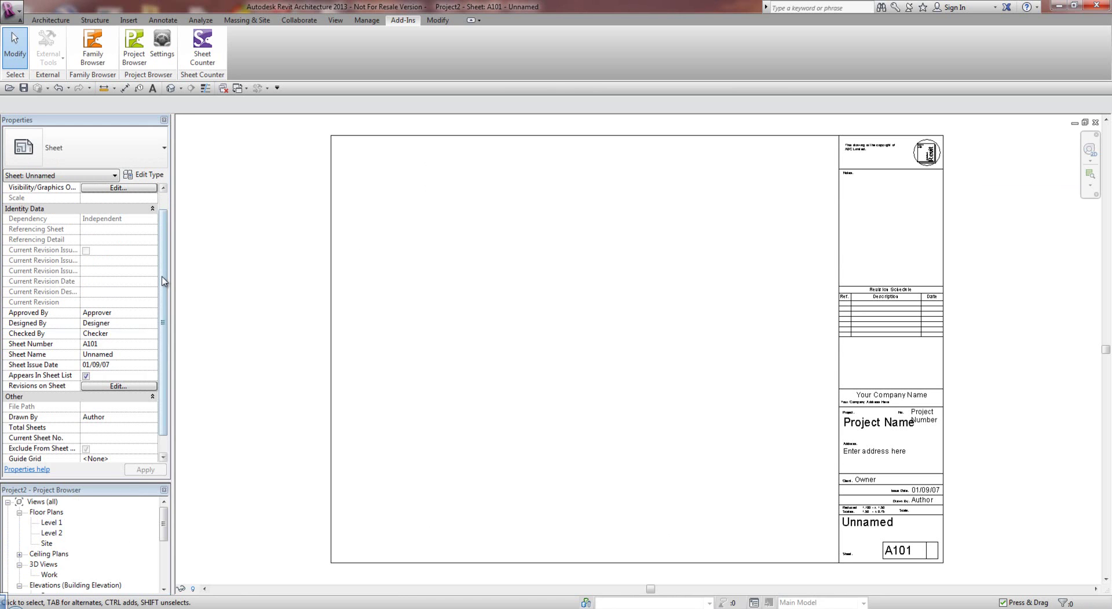
{"action": "scroll", "coordinate": [152, 420], "scroll_direction": "down", "scroll_amount": 1}
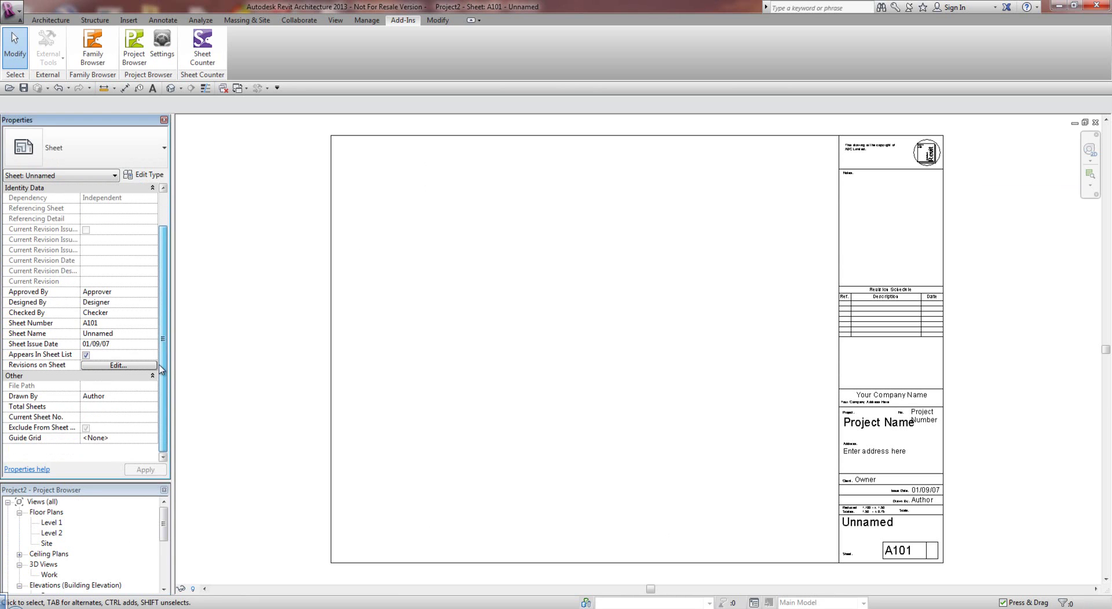
Run Sheet Counter to number A101 as 1 of 1, then toggle Exclude From Sheet Count on and off.
{"action": "left_click", "coordinate": [202, 47]}
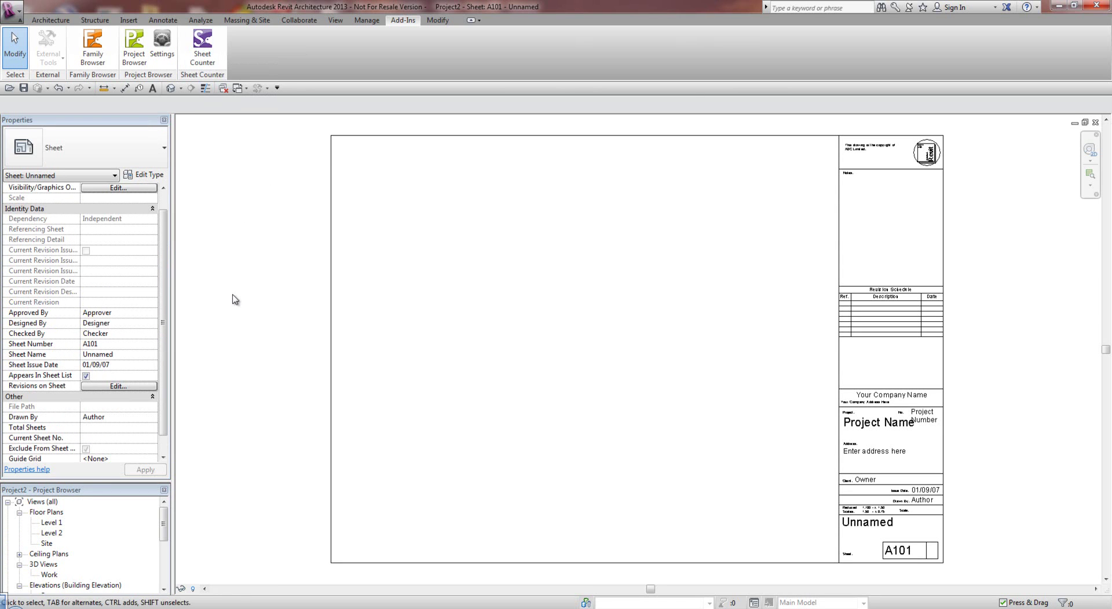
{"action": "scroll", "coordinate": [100, 414], "scroll_direction": "down", "scroll_amount": 2}
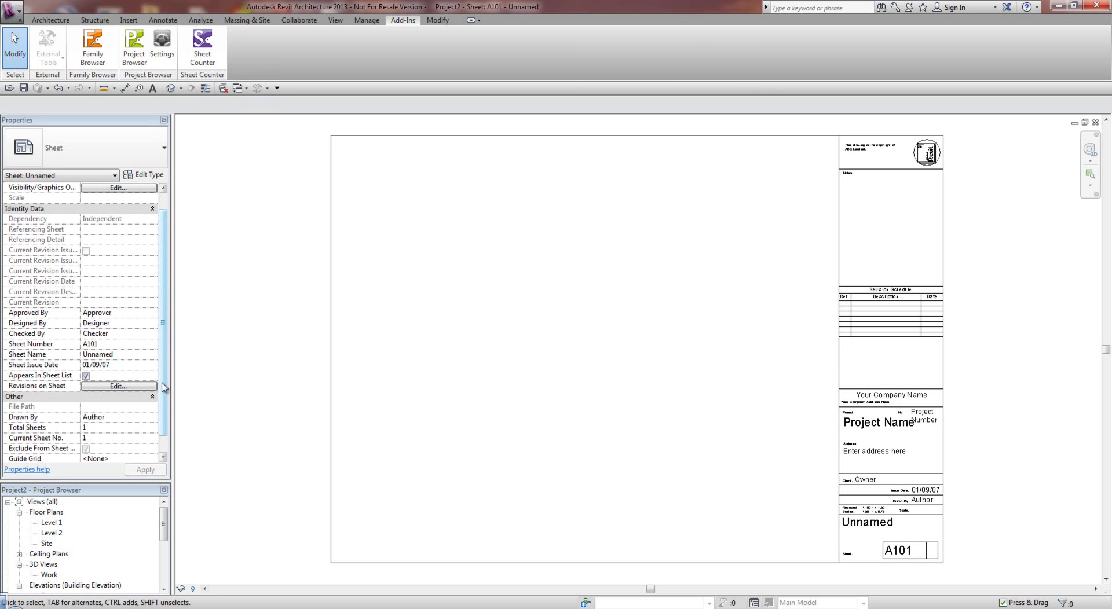
{"action": "scroll", "coordinate": [164, 377], "scroll_direction": "down", "scroll_amount": 1}
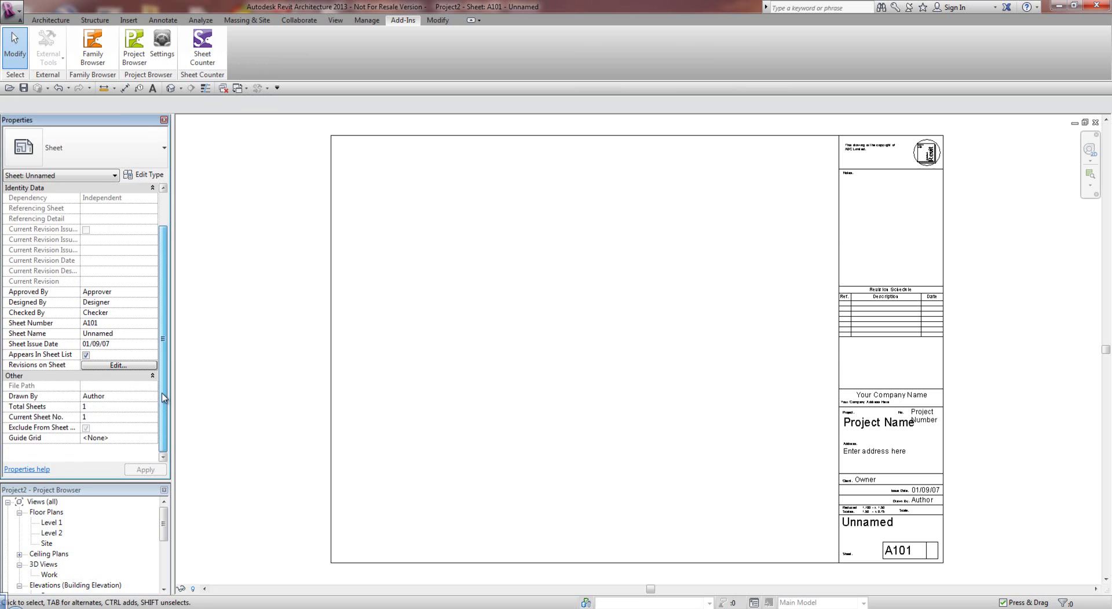
{"action": "left_click", "coordinate": [86, 428]}
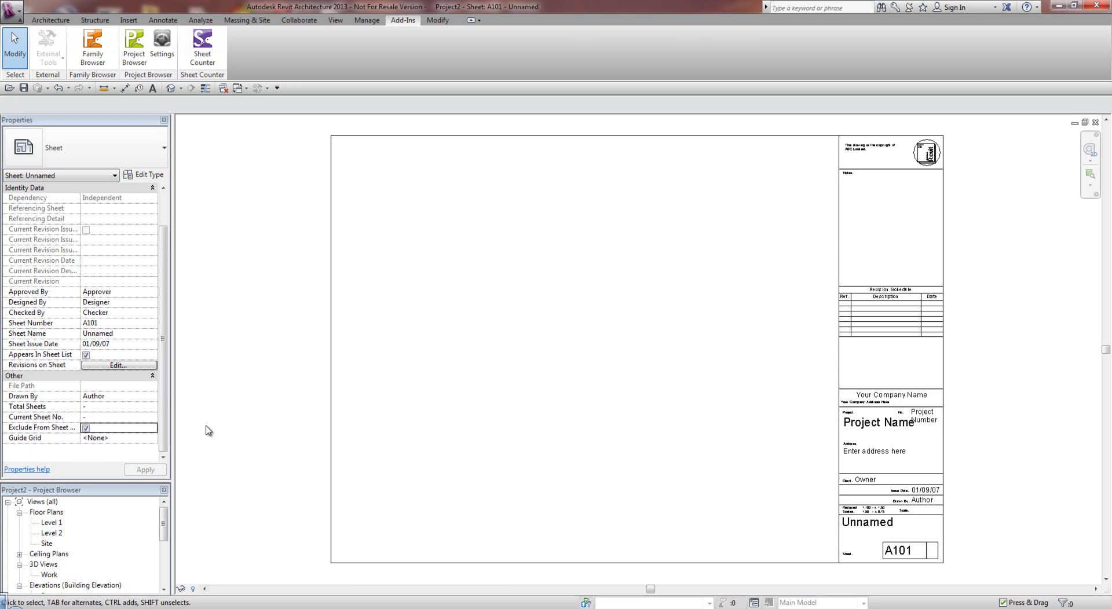
{"action": "left_click", "coordinate": [87, 428]}
Create sheet A102 and compare the sheet counts of A101 and A102.
{"action": "left_click", "coordinate": [679, 45]}
{"action": "left_click", "coordinate": [589, 441]}
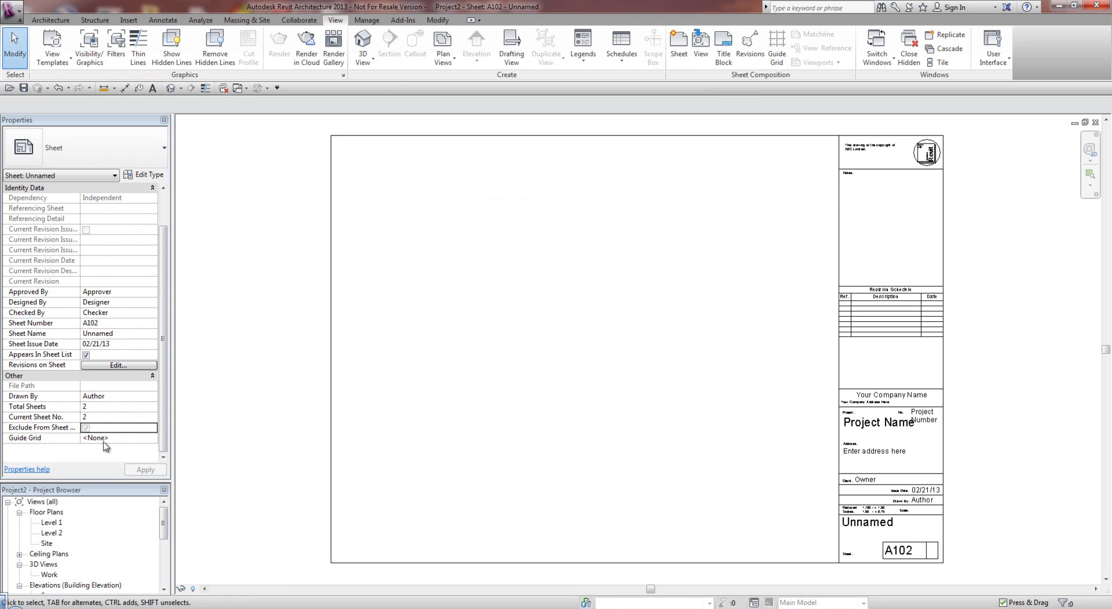
{"action": "left_click_drag", "start_coordinate": [164, 521], "coordinate": [164, 566]}
{"action": "left_click", "coordinate": [49, 544]}
{"action": "left_click", "coordinate": [57, 555]}
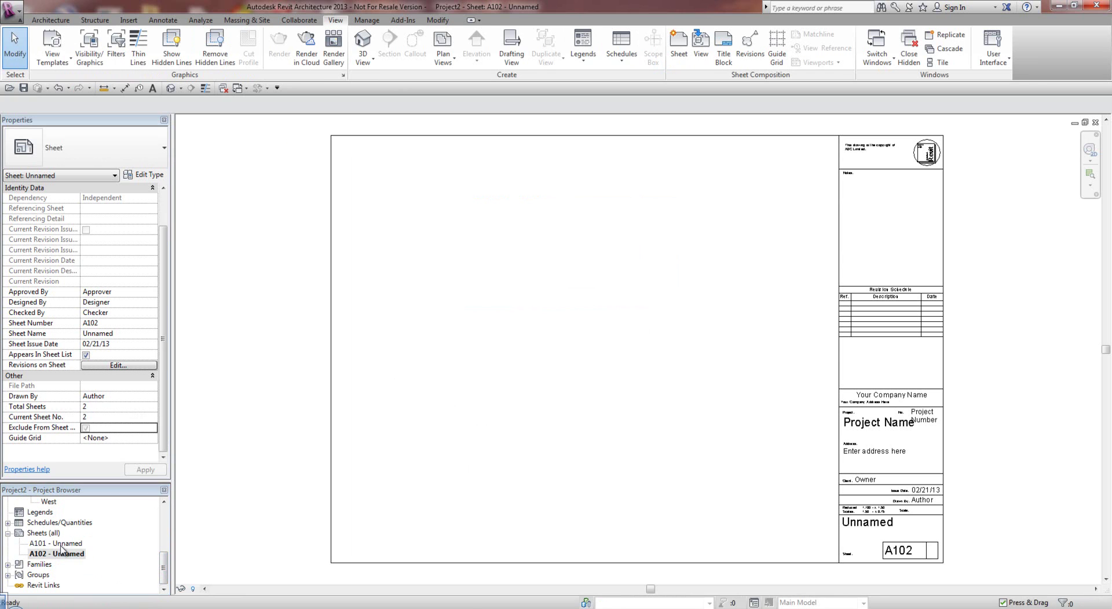
{"action": "double_click", "coordinate": [62, 545]}
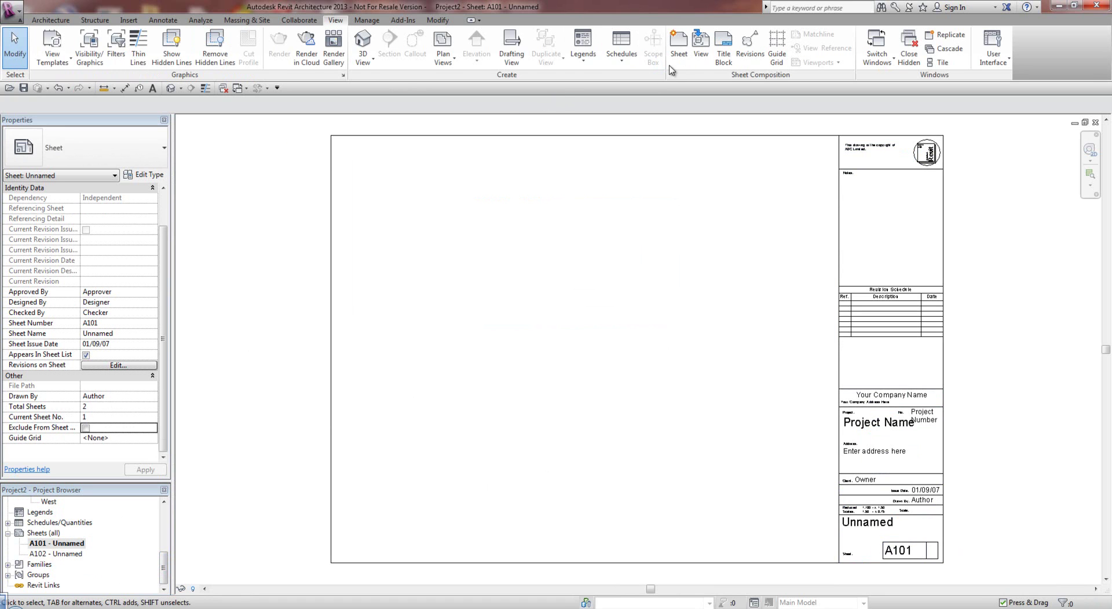
Create sheet A103 and reopen A101, now showing Total Sheets 3.
{"action": "left_click", "coordinate": [679, 46]}
{"action": "left_click", "coordinate": [584, 439]}
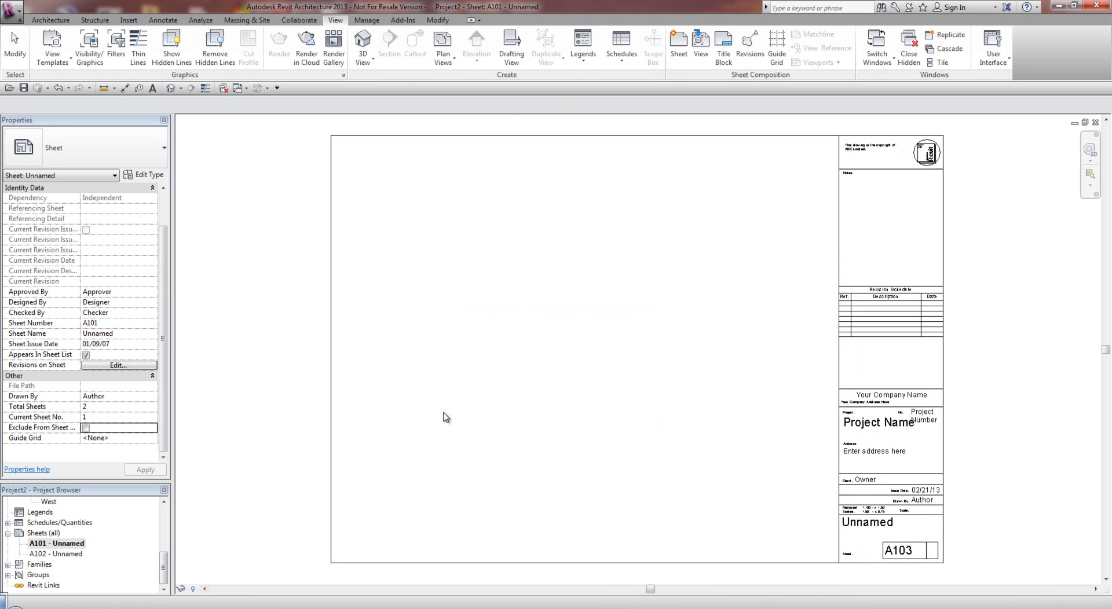
{"action": "double_click", "coordinate": [74, 545]}
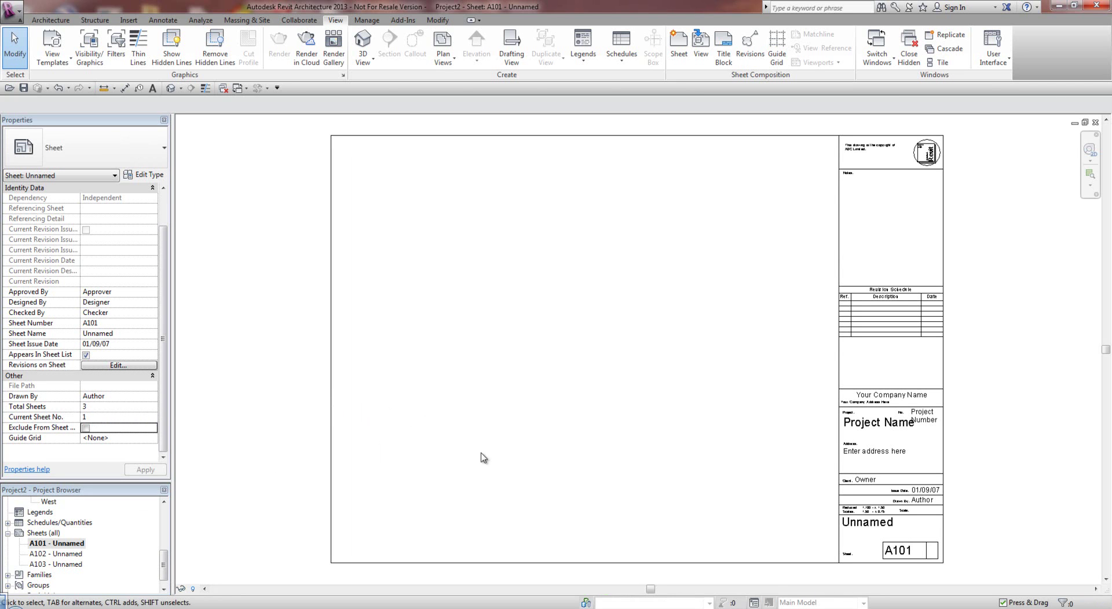
Delete sheet A102 so A101 shows Total Sheets 2, Current Sheet No. 1.
{"action": "right_click", "coordinate": [55, 555]}
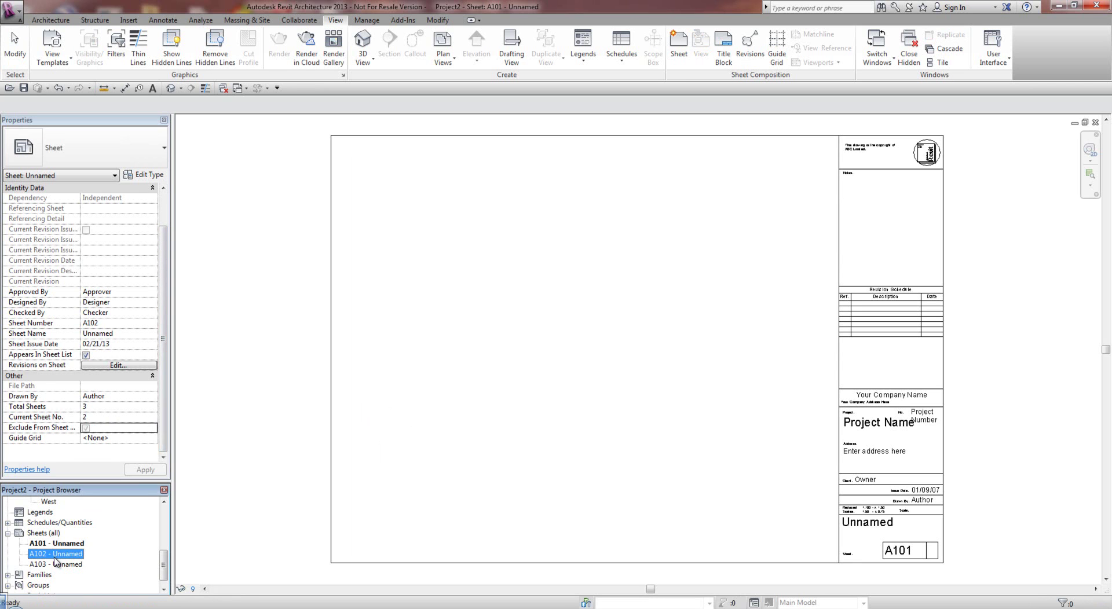
{"action": "left_click", "coordinate": [103, 458]}
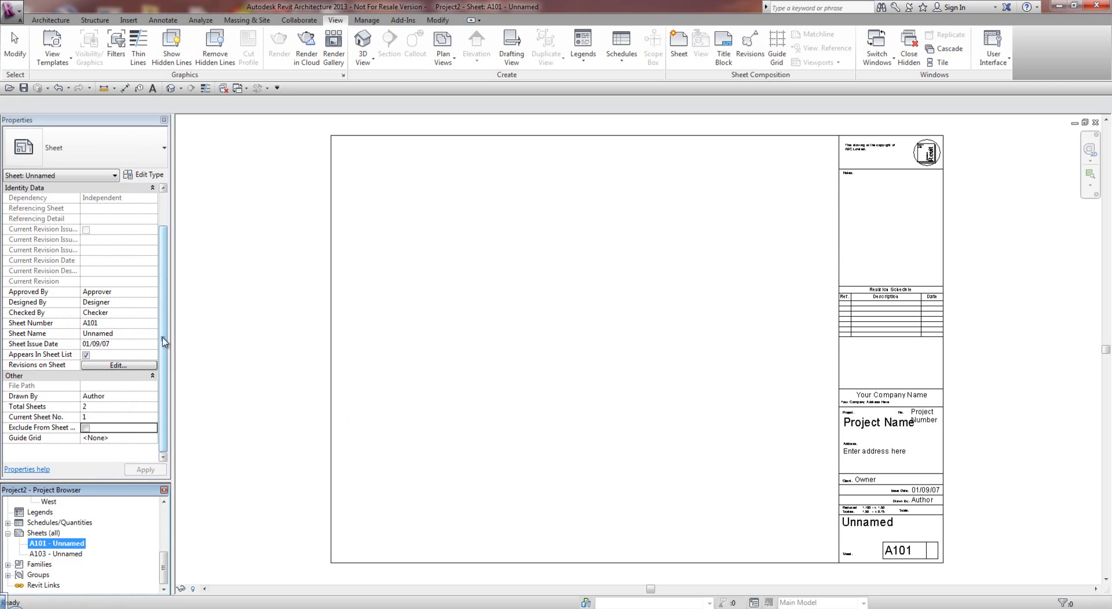
{"action": "scroll", "coordinate": [165, 341], "scroll_direction": "up", "scroll_amount": 1}
{"action": "scroll", "coordinate": [165, 340], "scroll_direction": "down", "scroll_amount": 1}
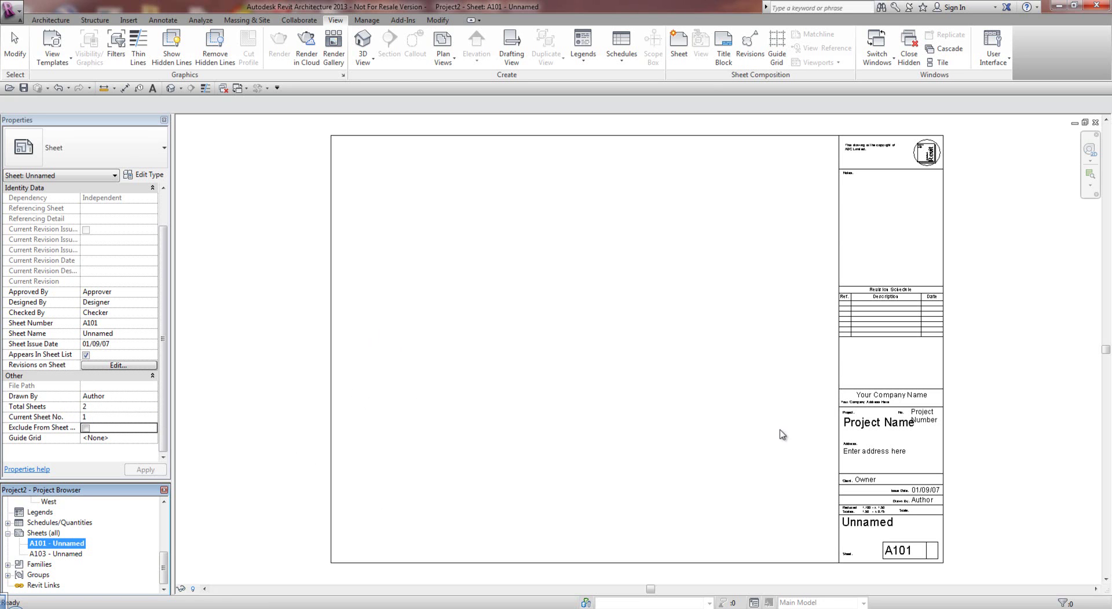
Edit the Titleblock A2 Metric (NZ) family, zoom to its lower rows, and begin a new label.
{"action": "left_click", "coordinate": [706, 473]}
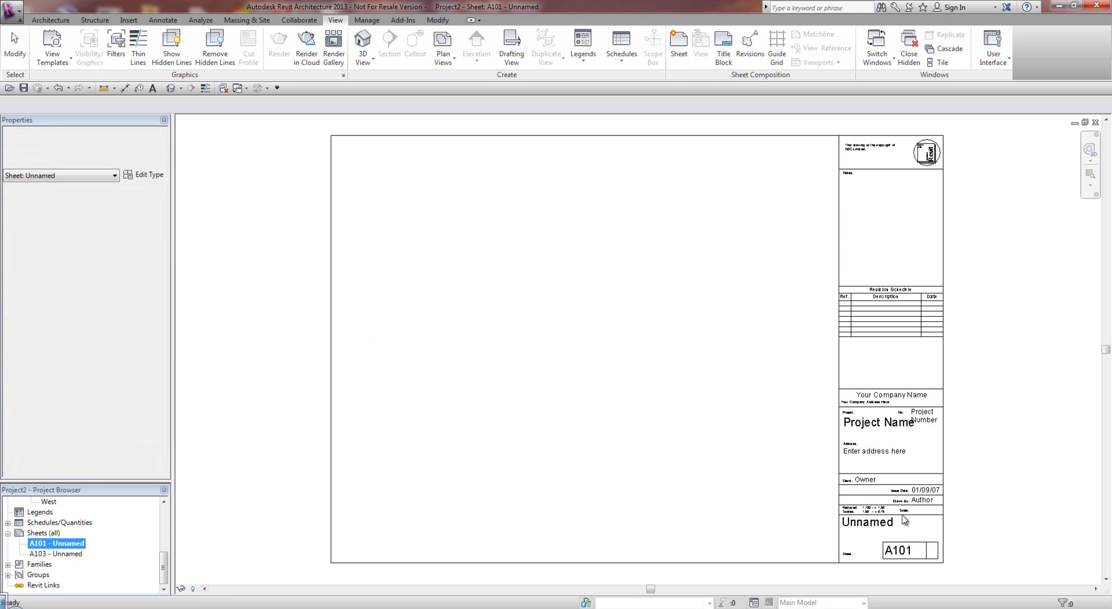
{"action": "left_click", "coordinate": [884, 493]}
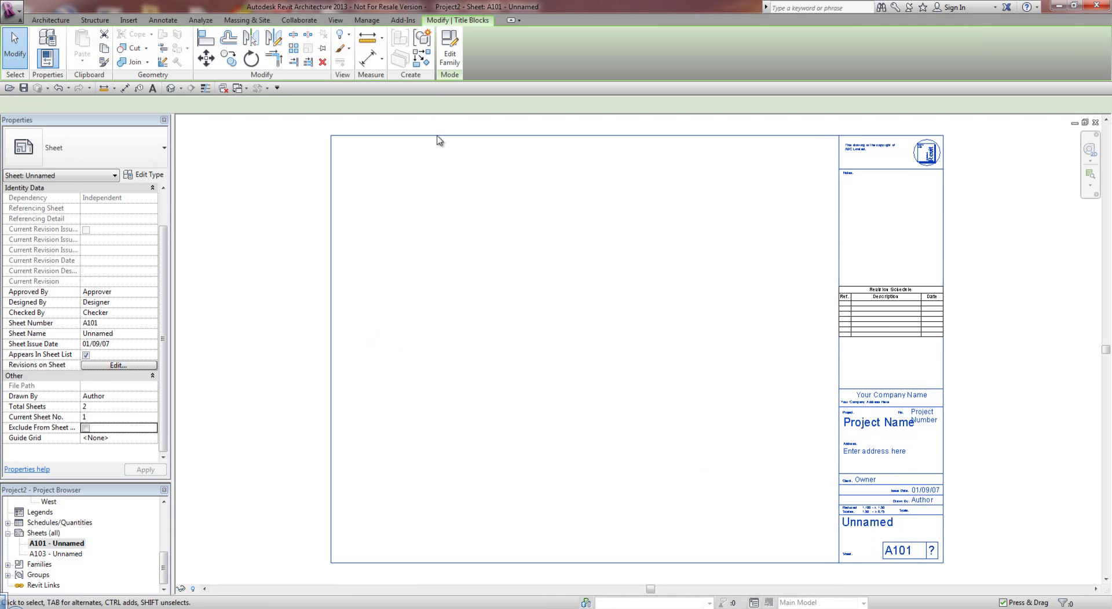
{"action": "left_click", "coordinate": [449, 57]}
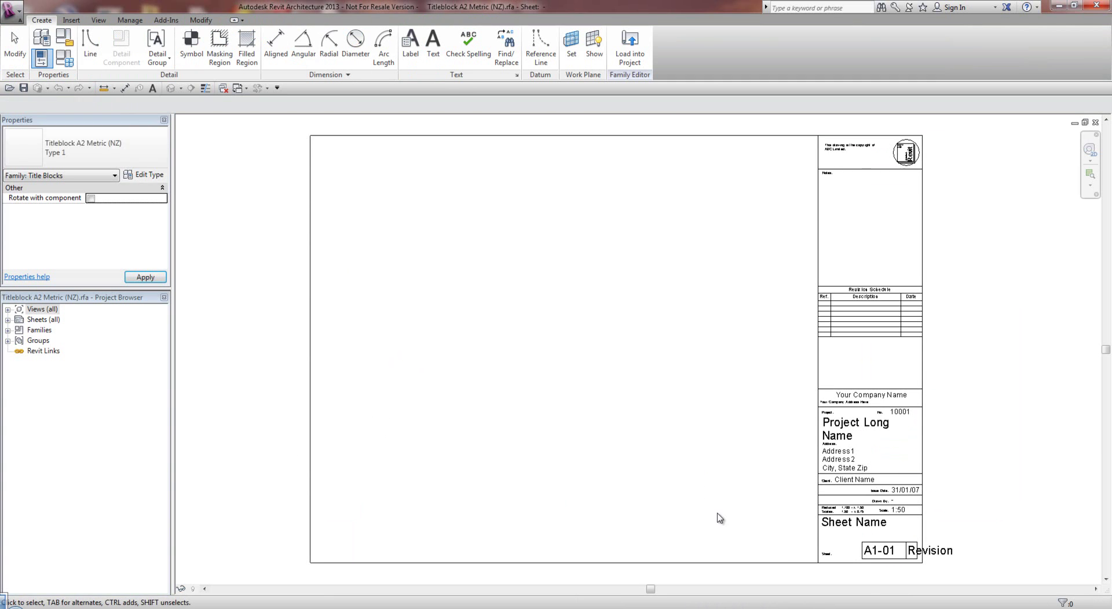
{"action": "scroll", "coordinate": [781, 562], "scroll_direction": "up", "scroll_amount": 5}
{"action": "middle_click_drag", "start_coordinate": [784, 558], "coordinate": [741, 422]}
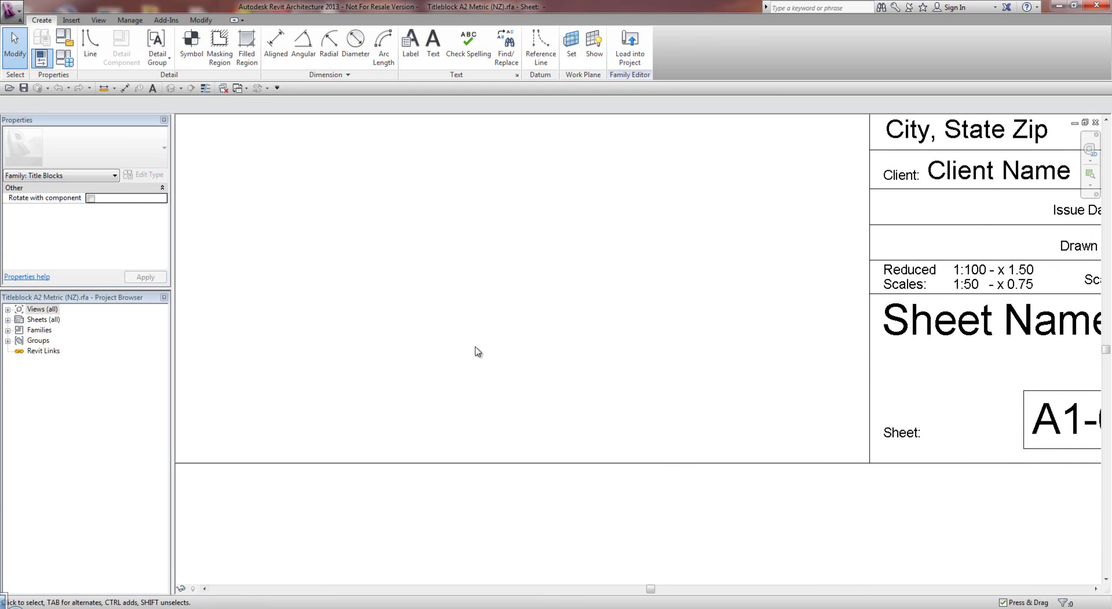
{"action": "left_click", "coordinate": [411, 41]}
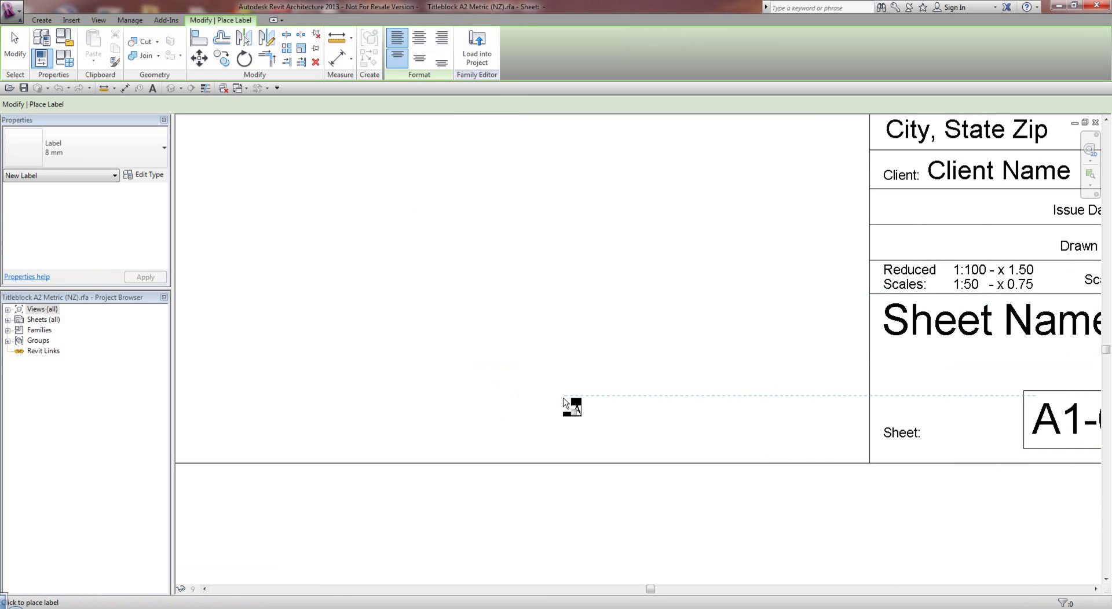
Place the label left of the sheet number and list the shared parameters for it.
{"action": "left_click", "coordinate": [424, 357]}
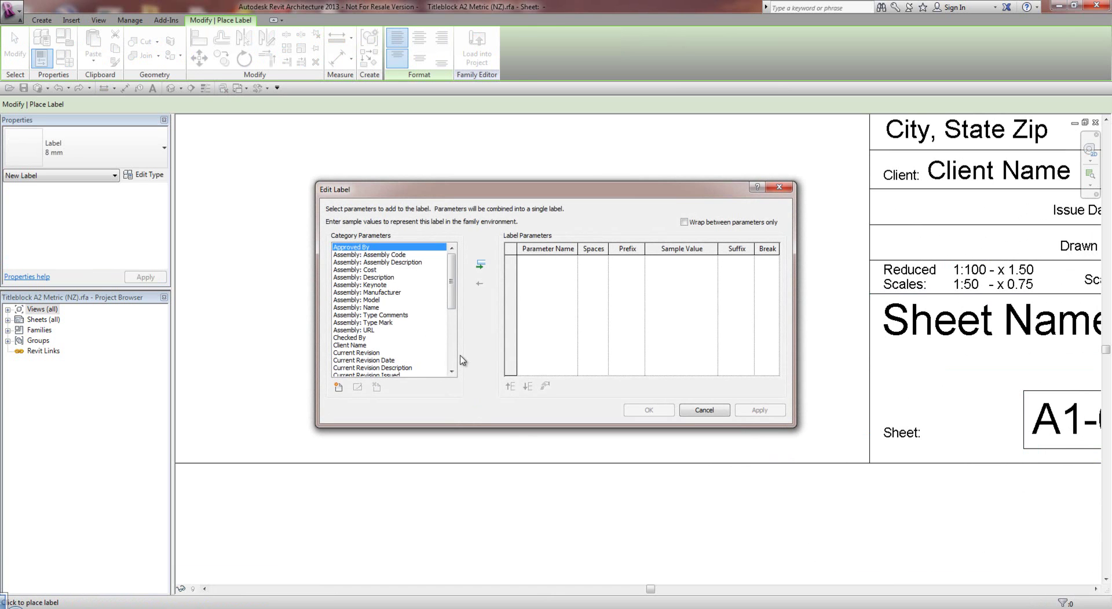
{"action": "left_click_drag", "start_coordinate": [452, 277], "coordinate": [448, 329]}
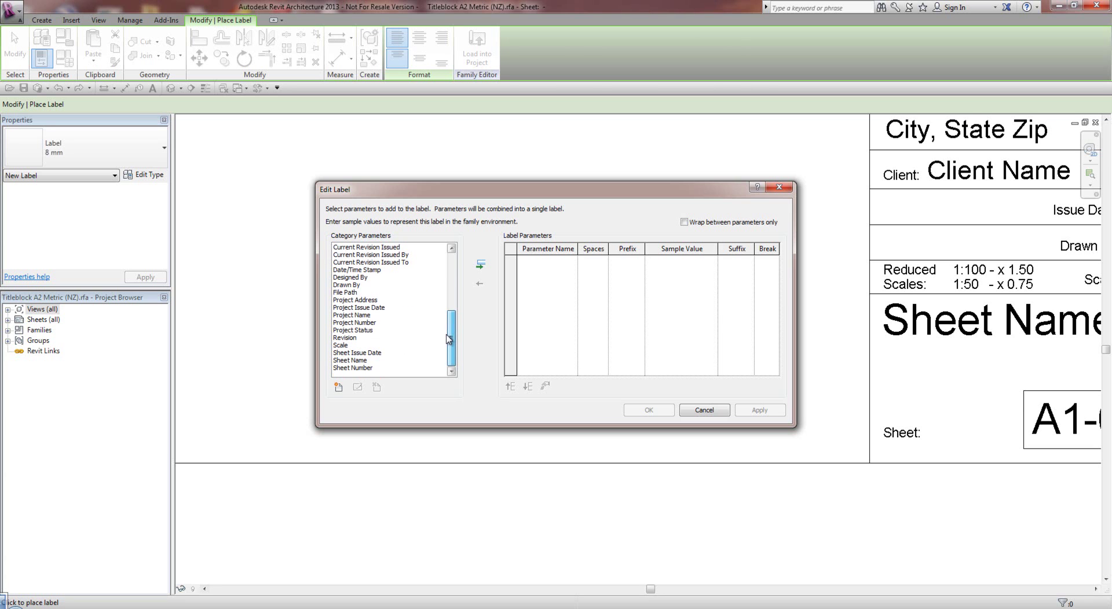
{"action": "mouse_move", "coordinate": [449, 338]}
{"action": "left_mouse_down"}
{"action": "mouse_move", "coordinate": [452, 266]}
{"action": "mouse_move", "coordinate": [450, 325]}
{"action": "left_mouse_up"}
{"action": "left_click", "coordinate": [338, 387]}
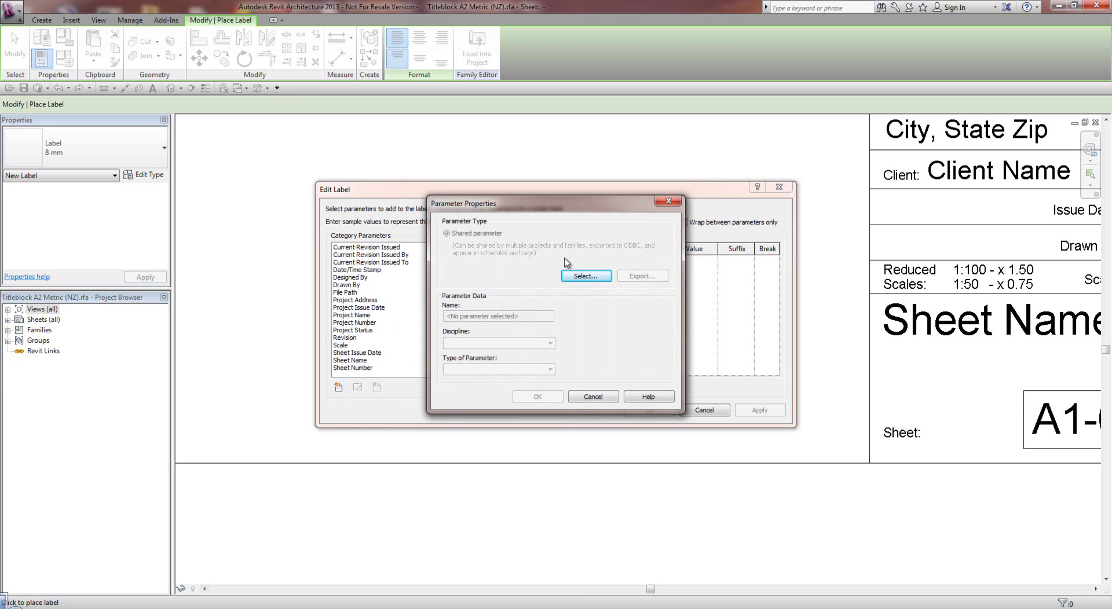
{"action": "left_click", "coordinate": [565, 276]}
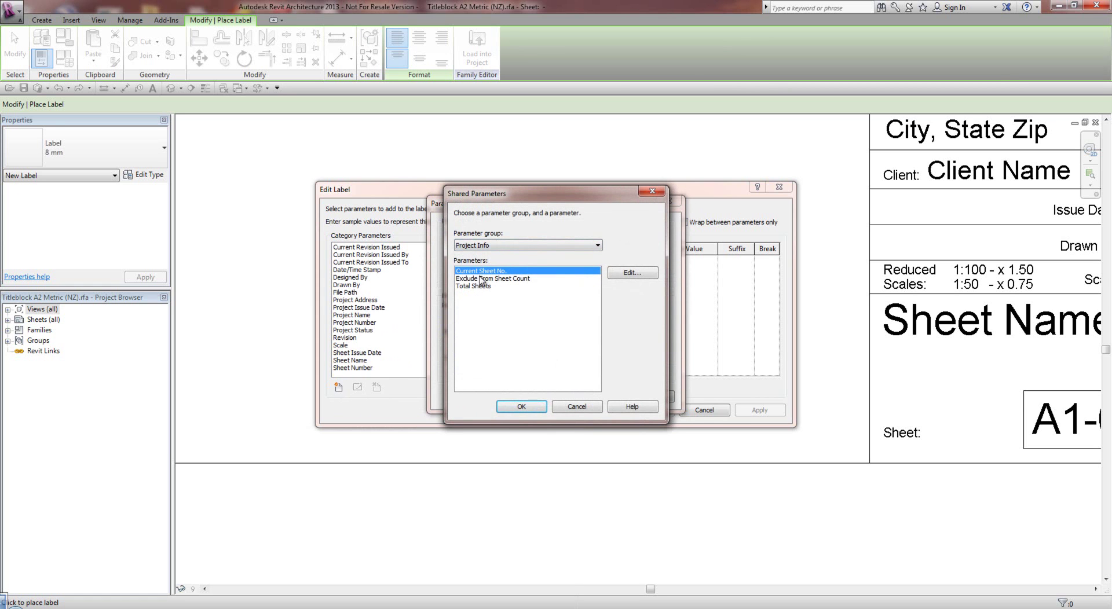
Cancel the Shared Parameters, Parameter Properties and Edit Label dialogs and stop label placement.
{"action": "left_click", "coordinate": [579, 407]}
{"action": "left_click", "coordinate": [645, 398]}
{"action": "key", "text": "Escape"}
{"action": "left_click", "coordinate": [592, 338]}
{"action": "left_click", "coordinate": [689, 409]}
{"action": "key", "text": "Escape"}
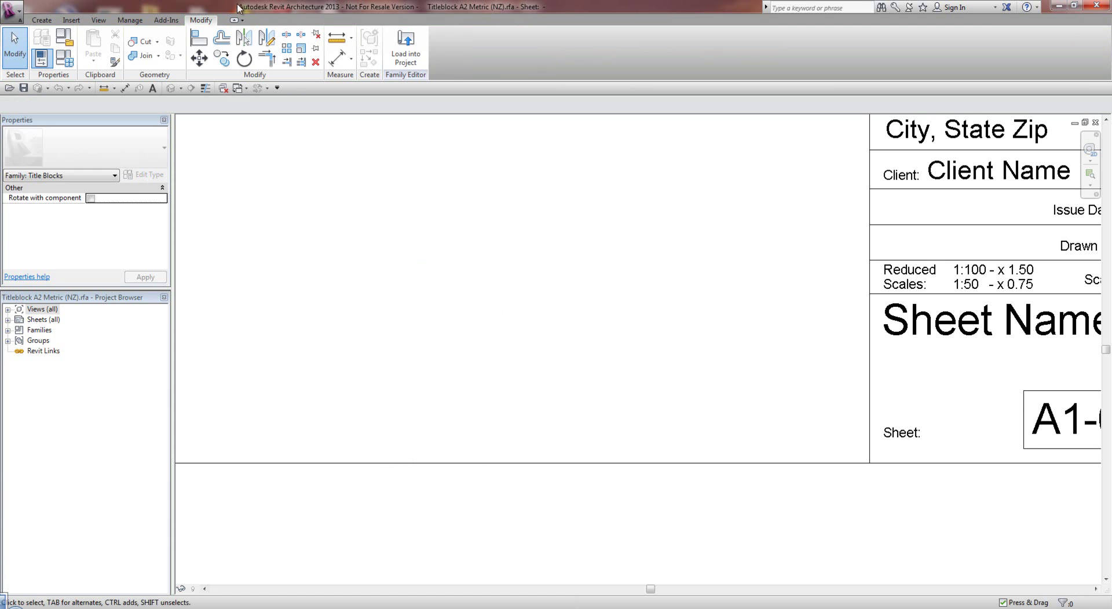
Set SheetCounter.txt from the Sheet Counter folder as the shared parameter file.
{"action": "left_click", "coordinate": [99, 21]}
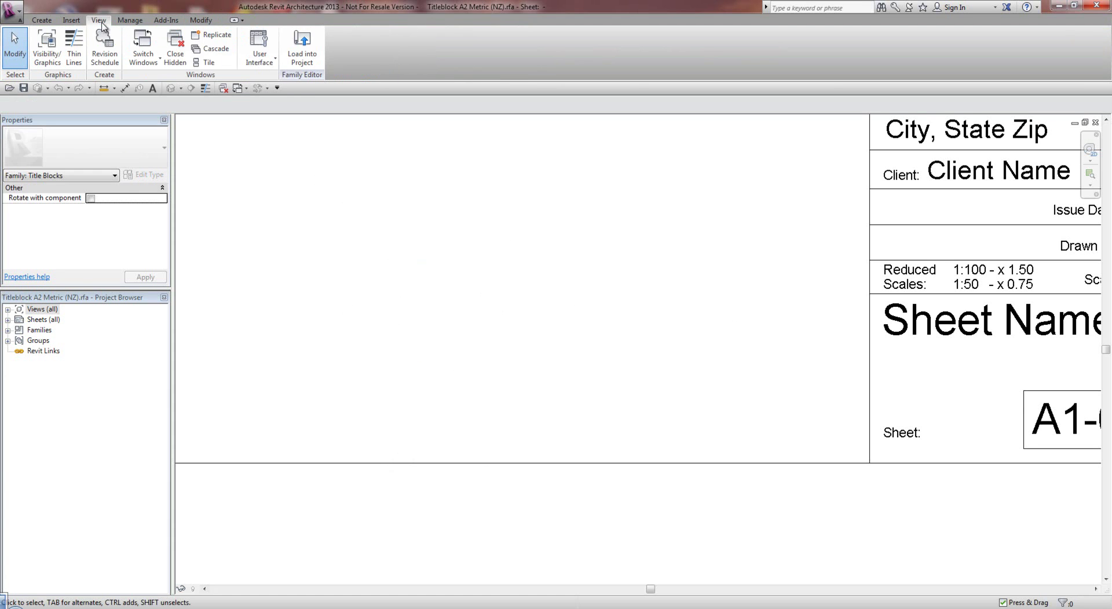
{"action": "left_click", "coordinate": [123, 22]}
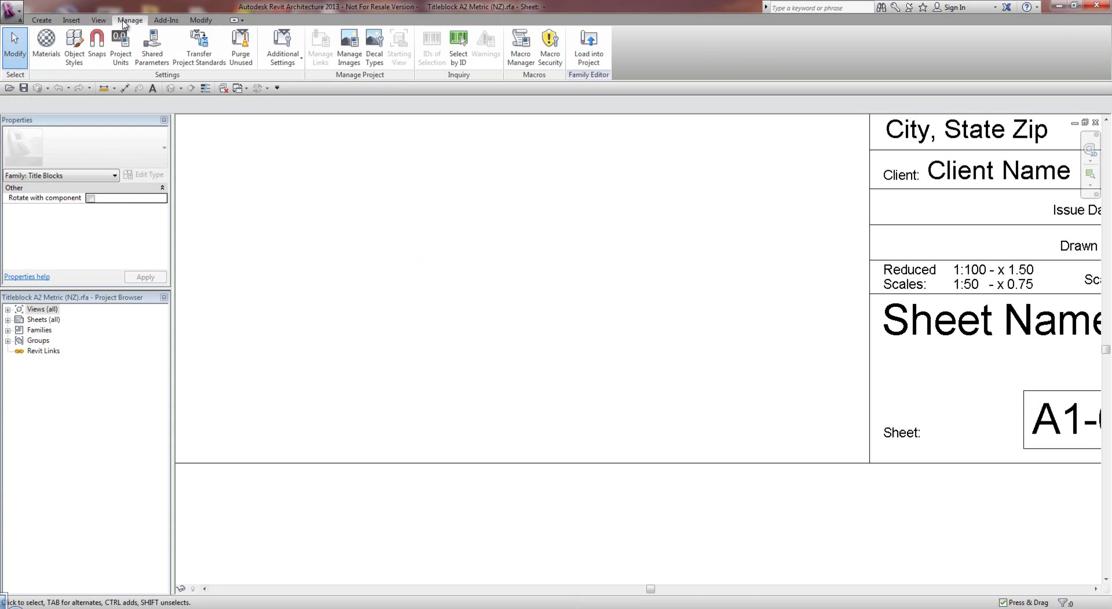
{"action": "left_click", "coordinate": [152, 49]}
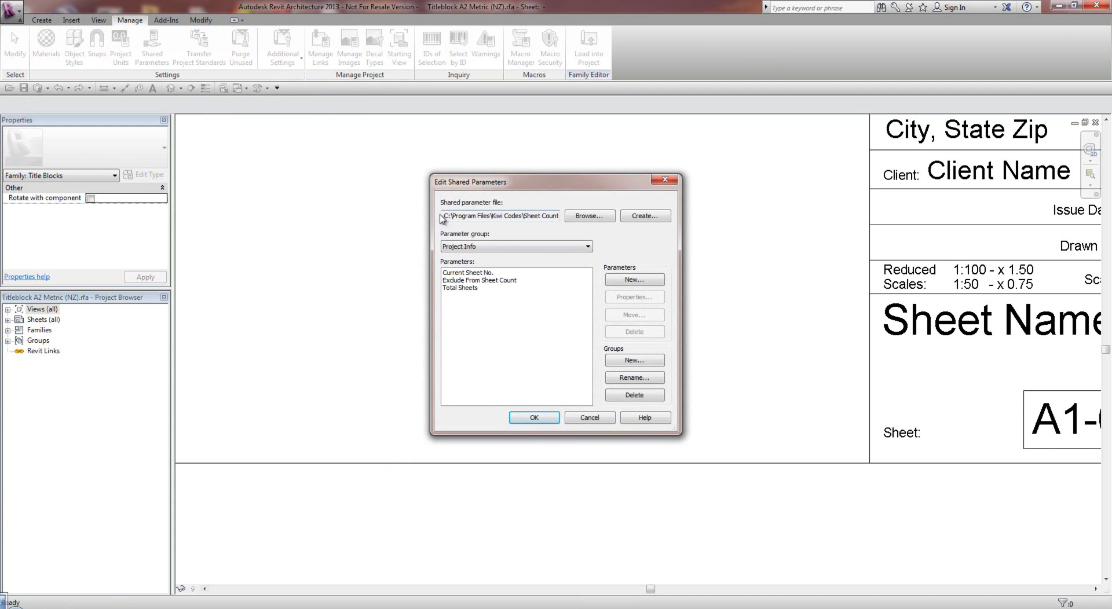
{"action": "left_click", "coordinate": [593, 218]}
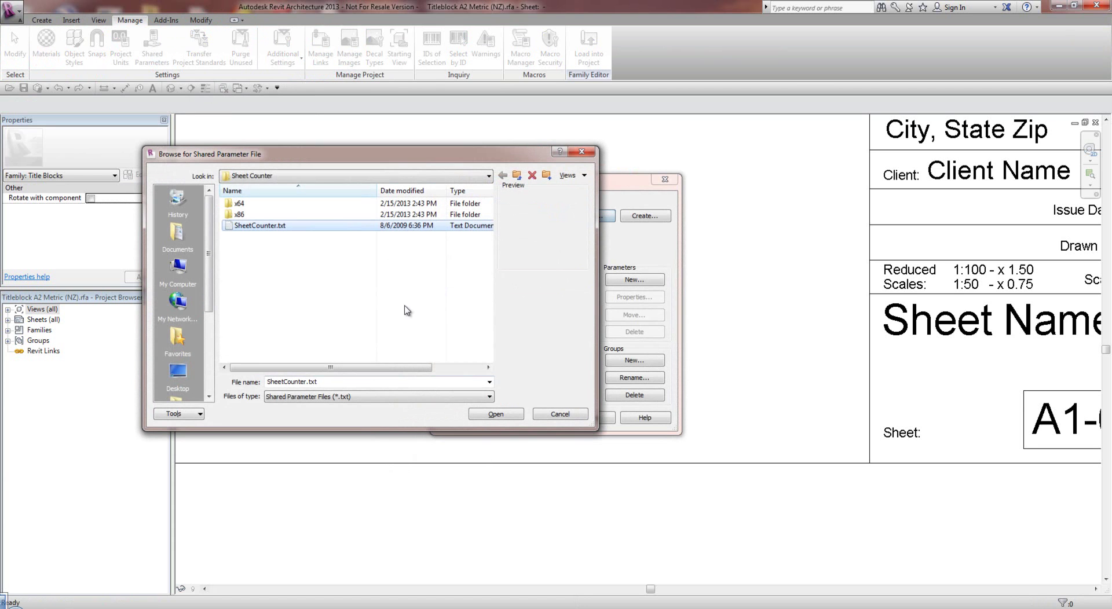
{"action": "left_click", "coordinate": [342, 176]}
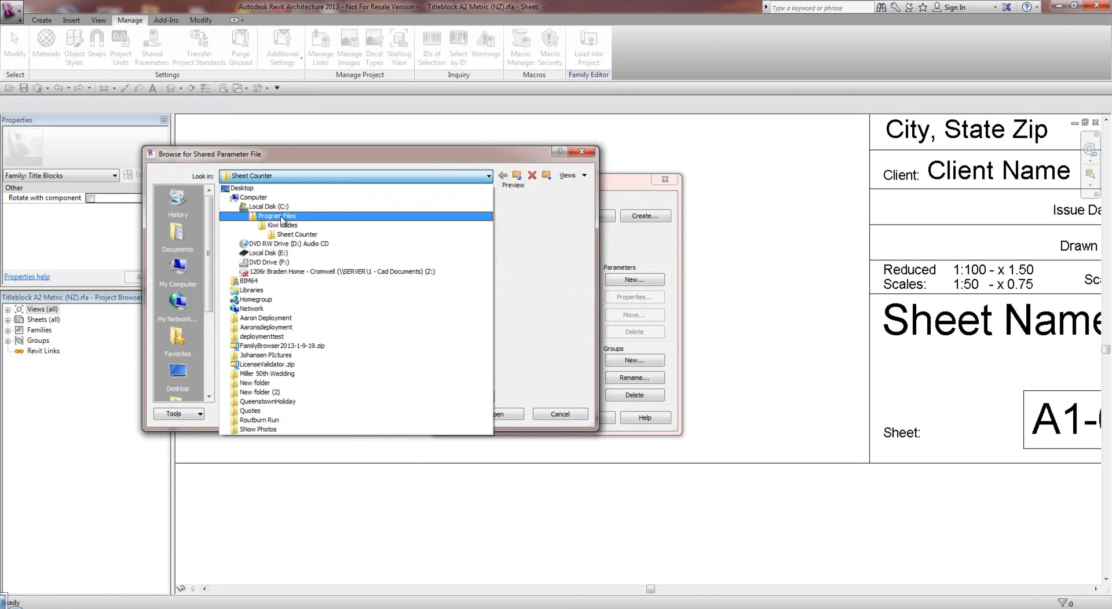
{"action": "left_click", "coordinate": [313, 234]}
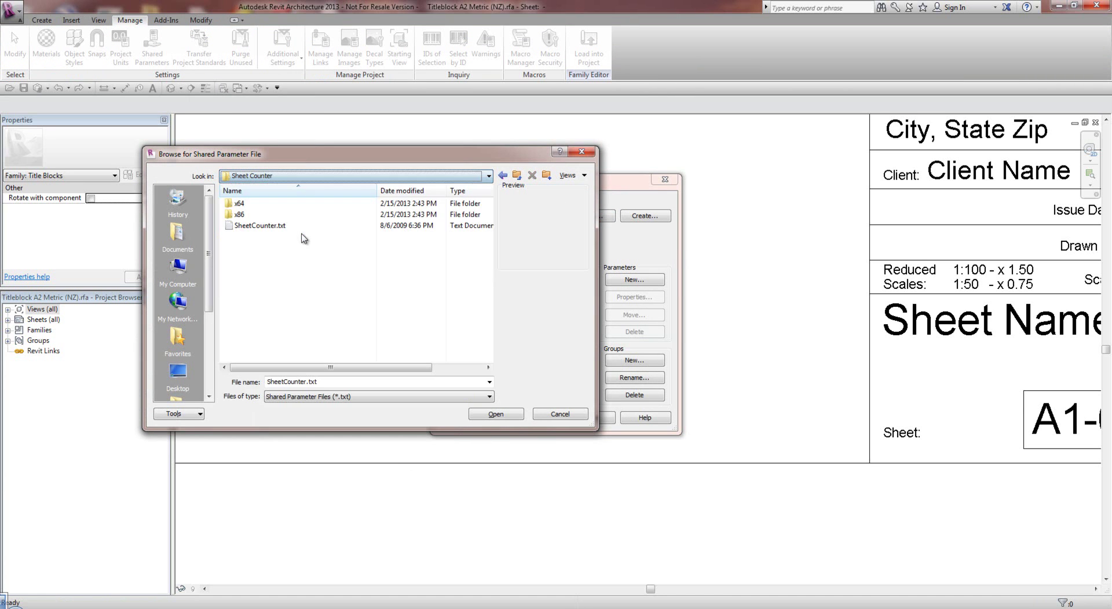
{"action": "left_click", "coordinate": [263, 227]}
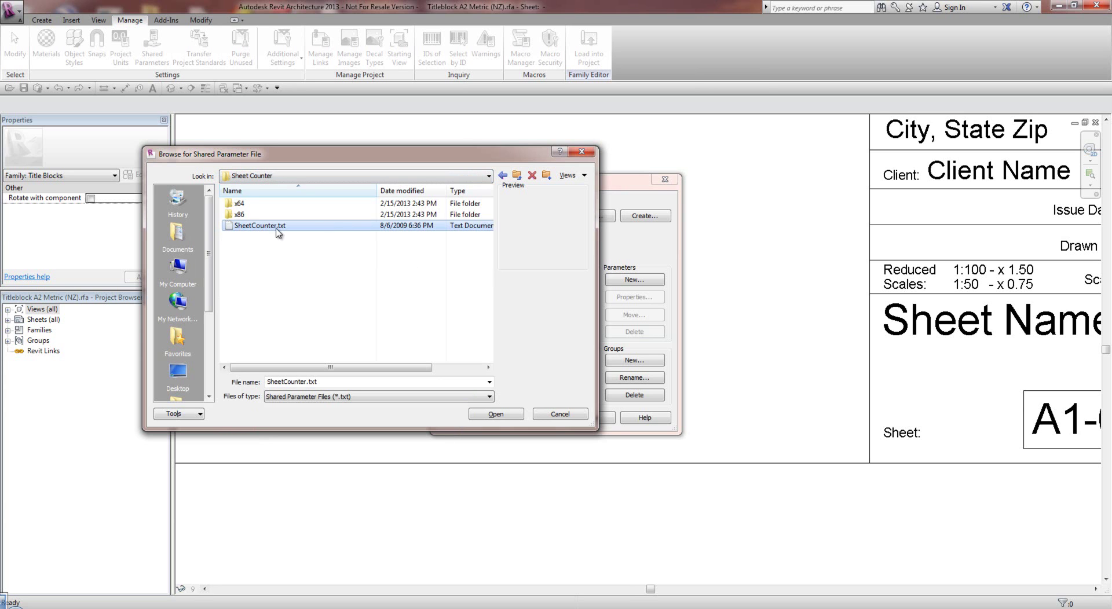
{"action": "left_click", "coordinate": [496, 414]}
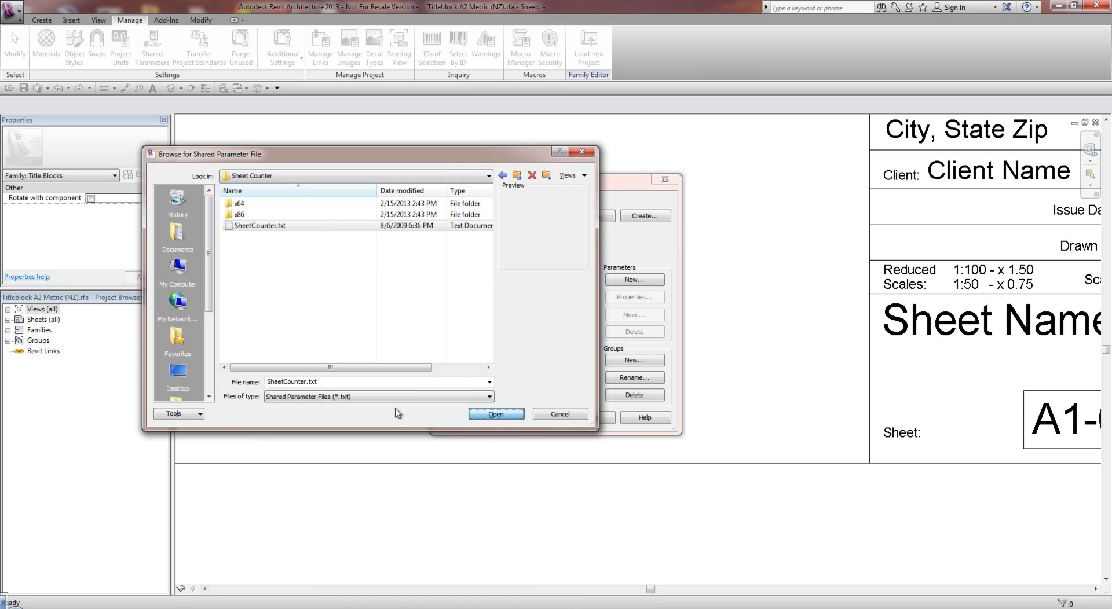
{"action": "left_click", "coordinate": [495, 414]}
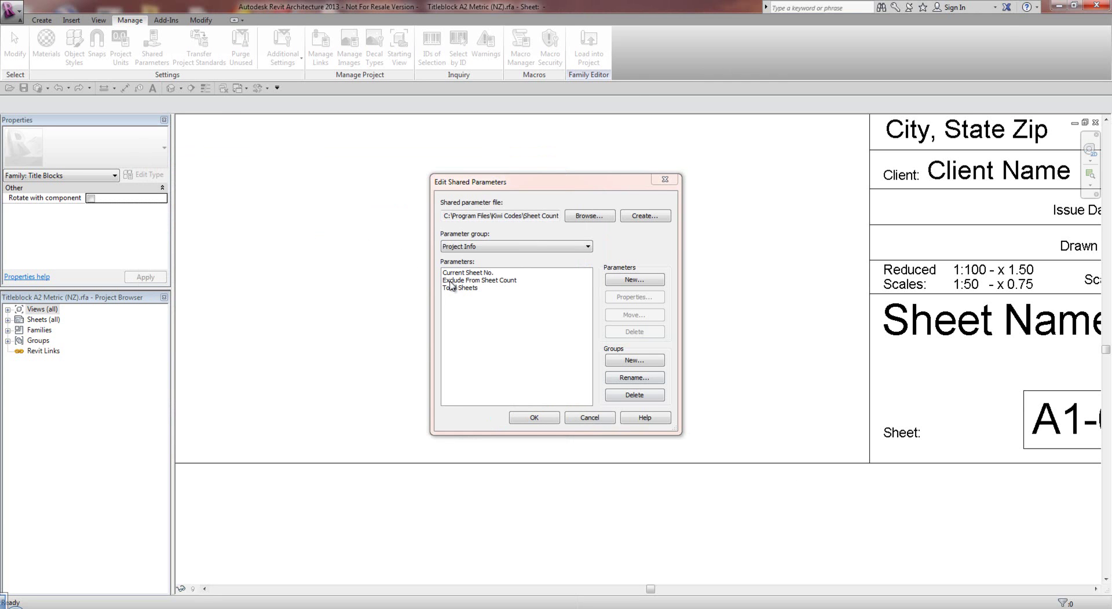
{"action": "left_click", "coordinate": [534, 418]}
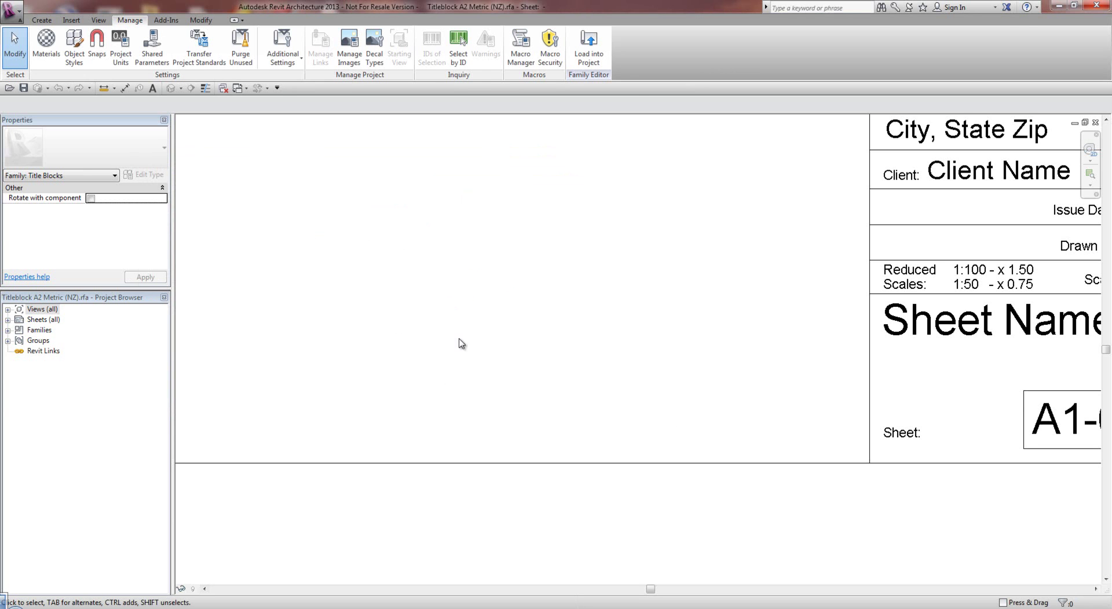
Place a new label and add the Current Sheet No. shared parameter to it.
{"action": "left_click", "coordinate": [42, 19]}
{"action": "left_click", "coordinate": [409, 49]}
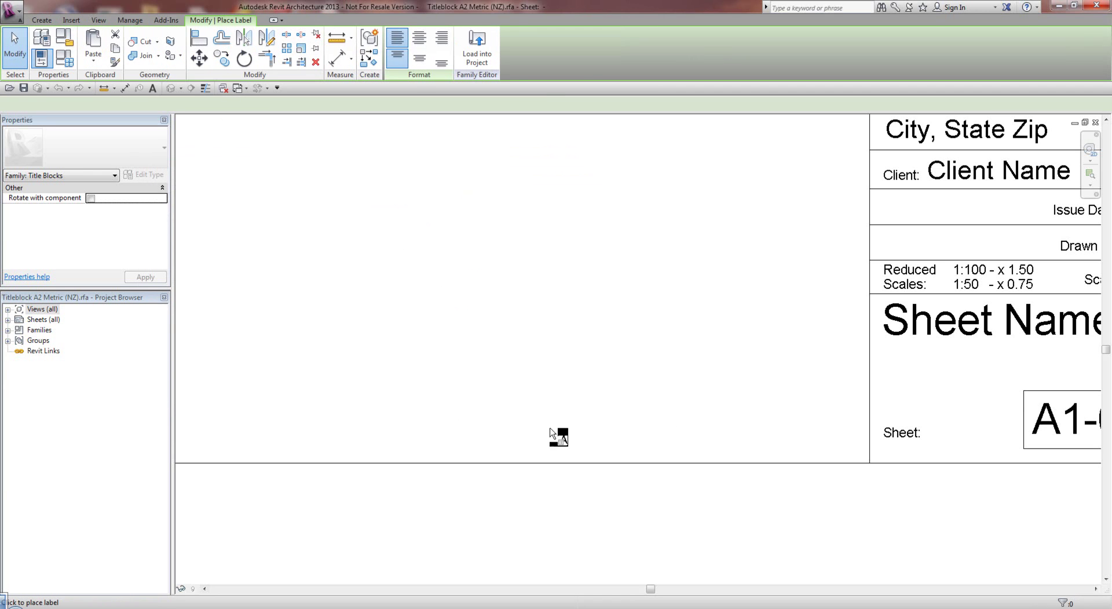
{"action": "left_click", "coordinate": [564, 415]}
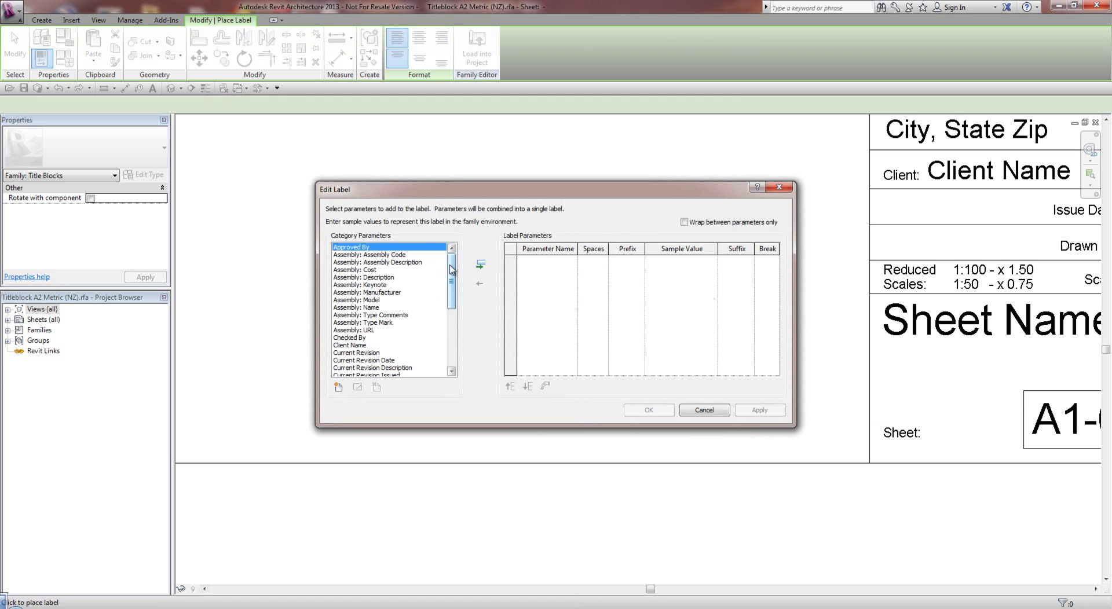
{"action": "left_click_drag", "start_coordinate": [452, 269], "coordinate": [451, 276]}
{"action": "left_click", "coordinate": [340, 388]}
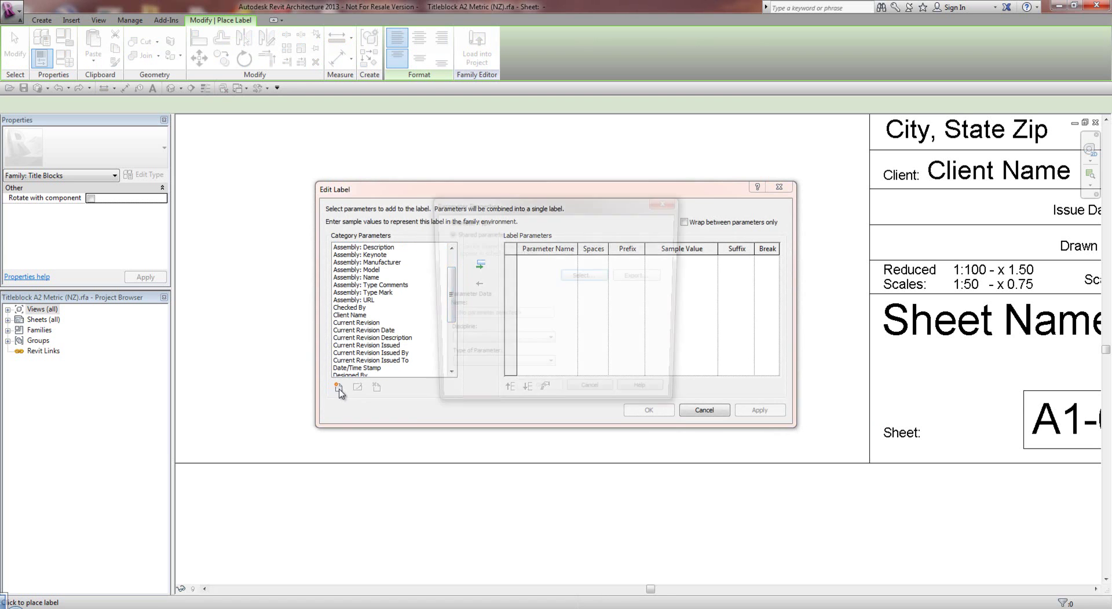
{"action": "left_click", "coordinate": [584, 275]}
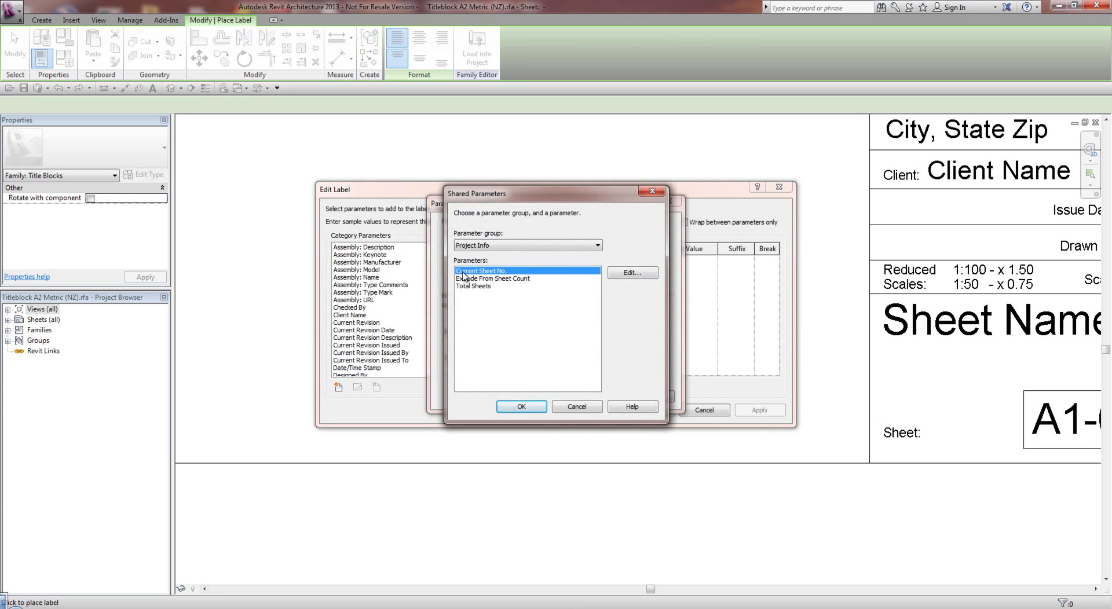
{"action": "left_click", "coordinate": [521, 406]}
{"action": "left_click", "coordinate": [538, 397]}
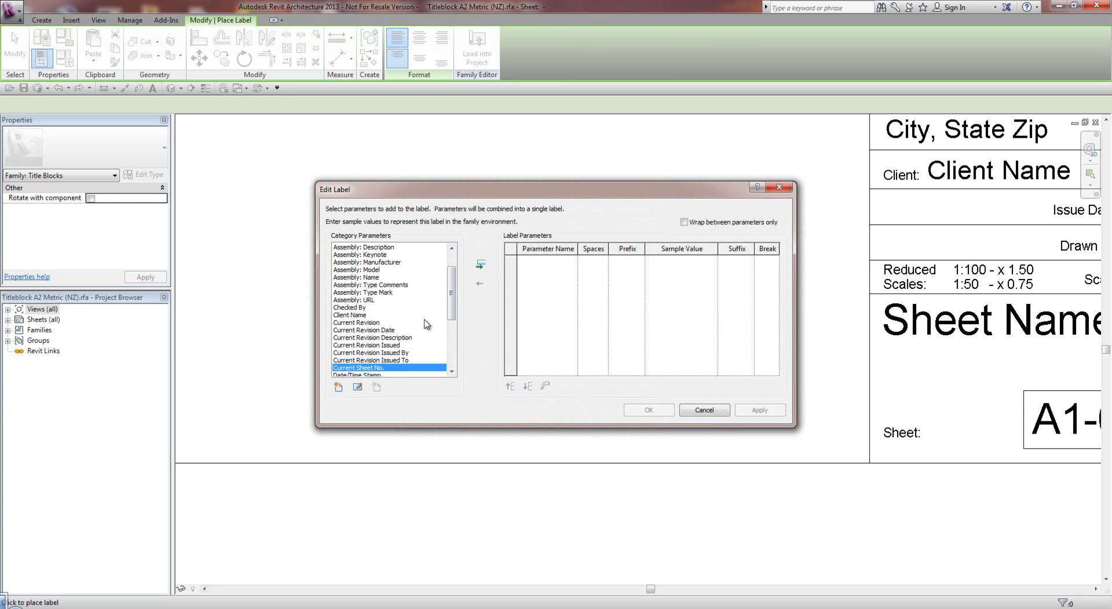
{"action": "left_click", "coordinate": [480, 264]}
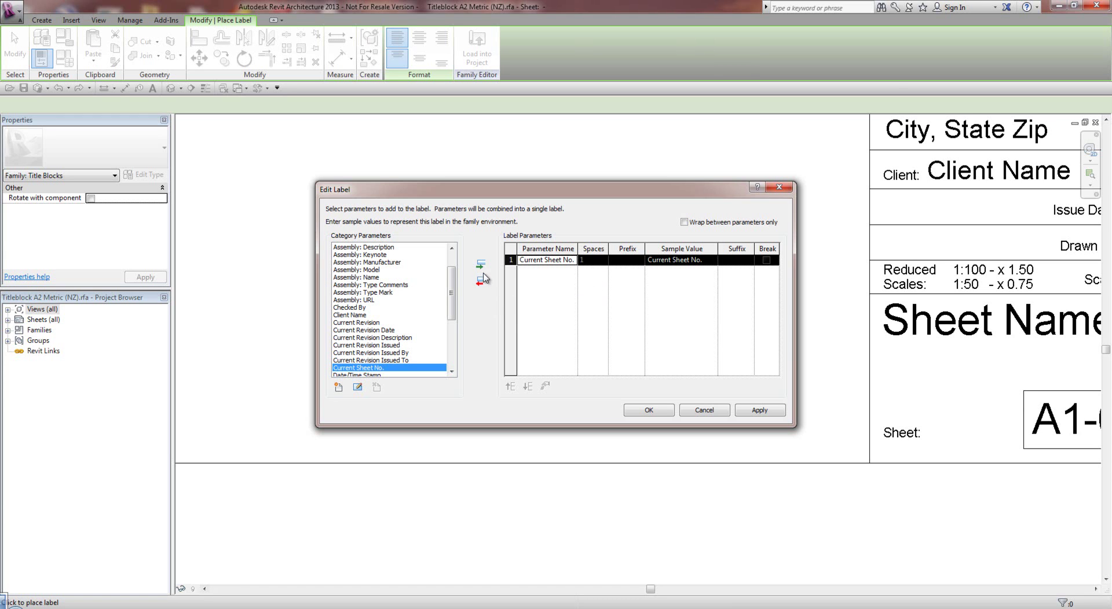
Add the Total Sheets shared parameter to the label after Current Sheet No.
{"action": "left_click_drag", "start_coordinate": [450, 292], "coordinate": [450, 311]}
{"action": "left_click", "coordinate": [338, 386]}
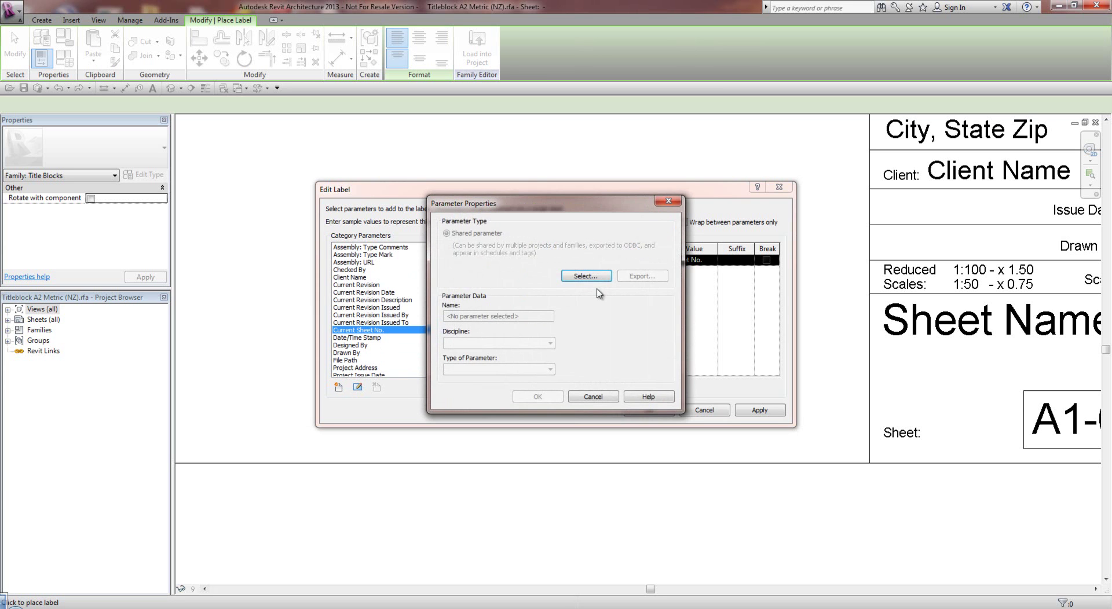
{"action": "left_click", "coordinate": [584, 277]}
{"action": "left_click", "coordinate": [471, 286]}
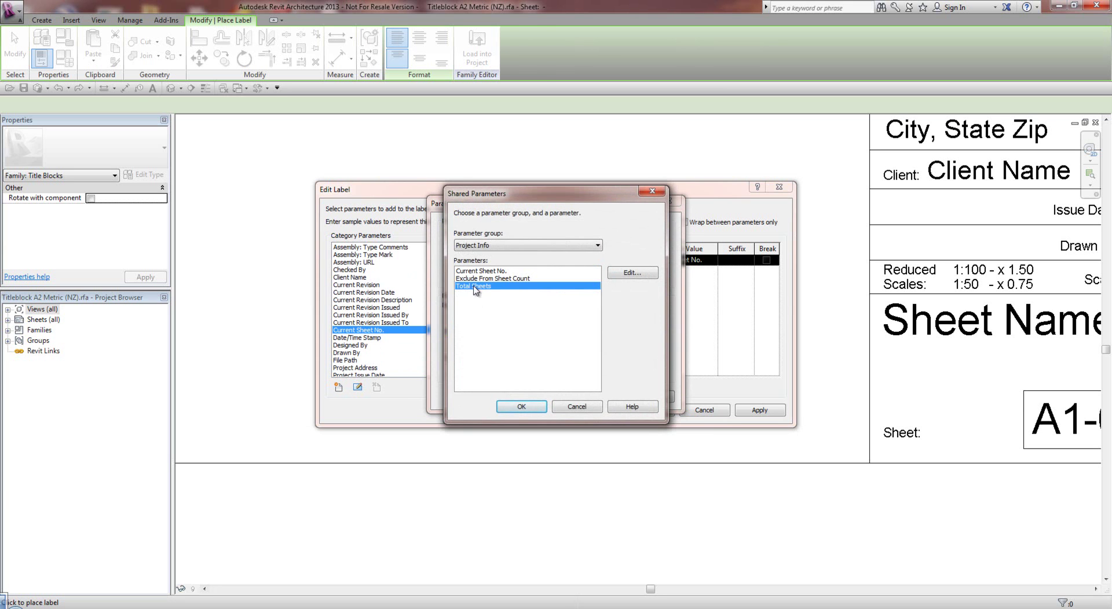
{"action": "left_click", "coordinate": [521, 407]}
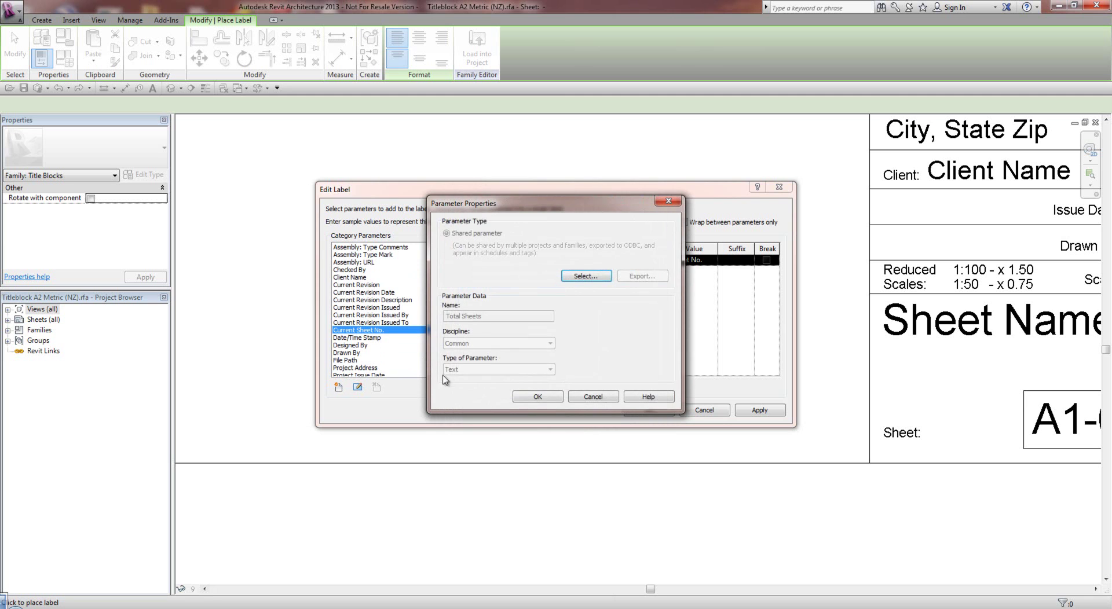
{"action": "left_click", "coordinate": [530, 399]}
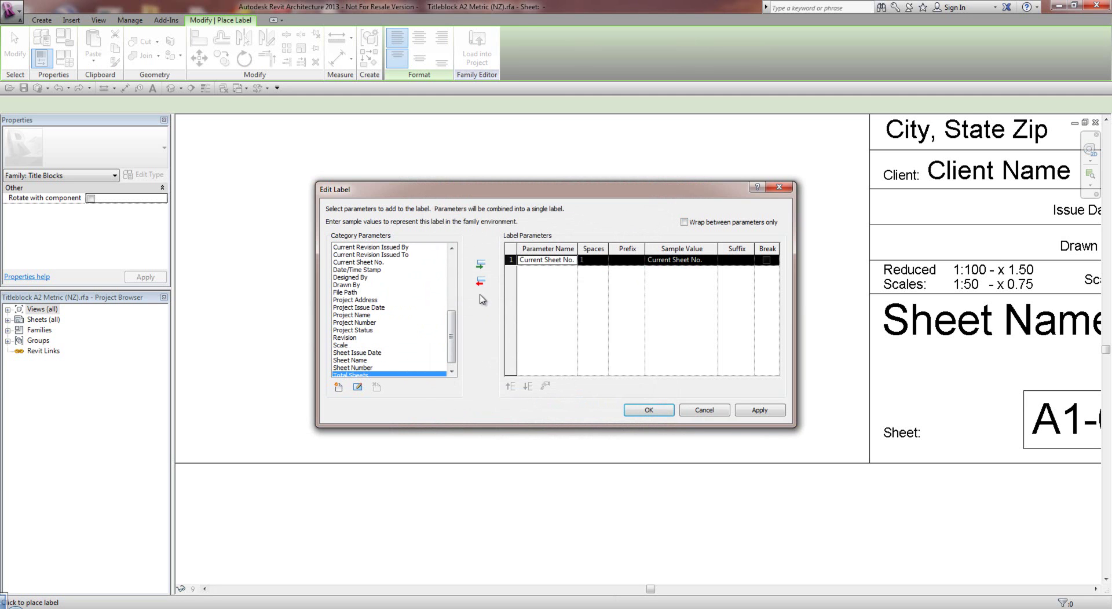
{"action": "left_click", "coordinate": [480, 265]}
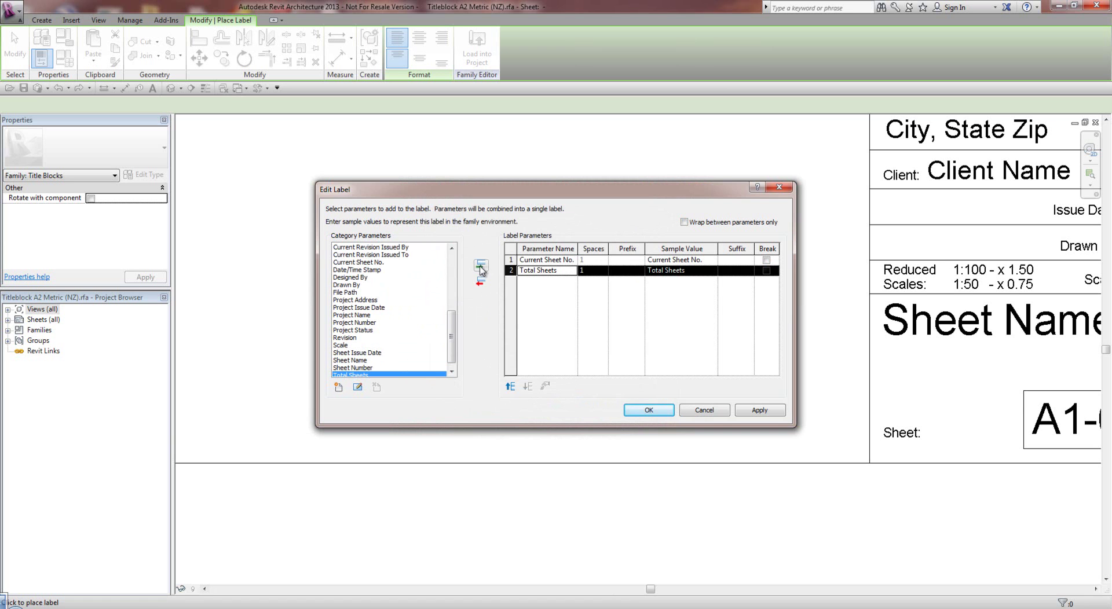
Apply the label settings, place the sheet-count label, and move it inside the sheet border.
{"action": "left_click", "coordinate": [749, 413]}
{"action": "left_click", "coordinate": [645, 410]}
{"action": "scroll", "coordinate": [579, 325], "scroll_direction": "down", "scroll_amount": 3}
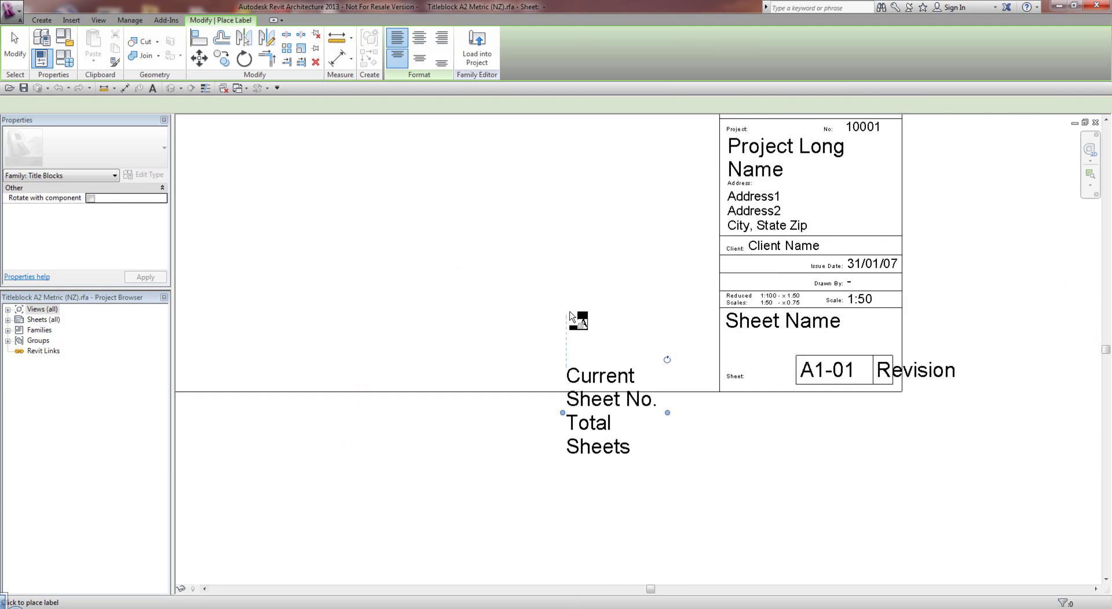
{"action": "left_click", "coordinate": [576, 409]}
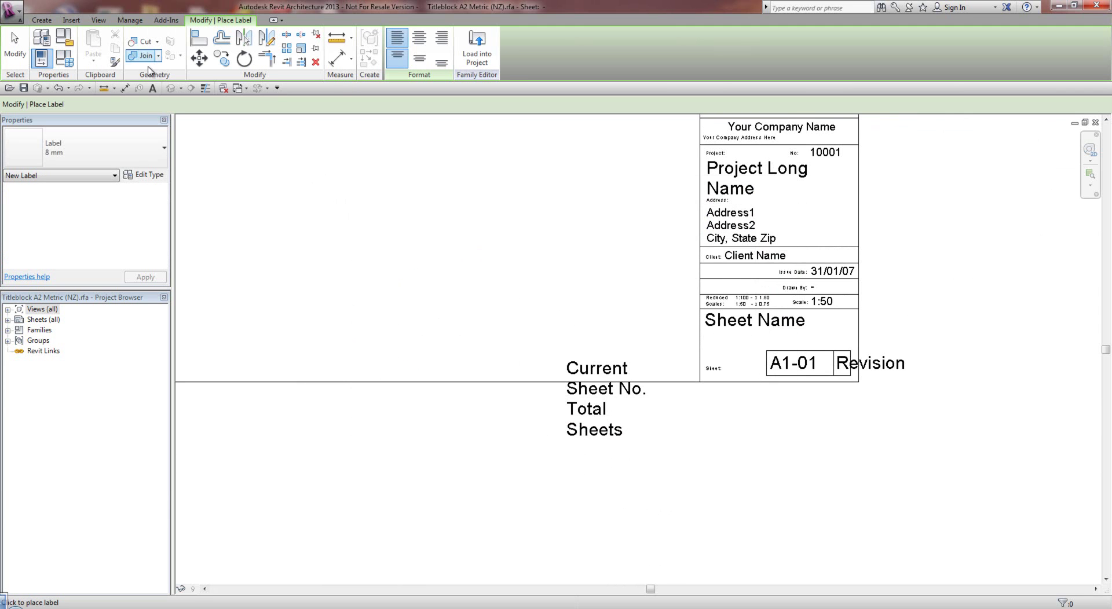
{"action": "left_click", "coordinate": [12, 40]}
{"action": "left_click", "coordinate": [577, 407]}
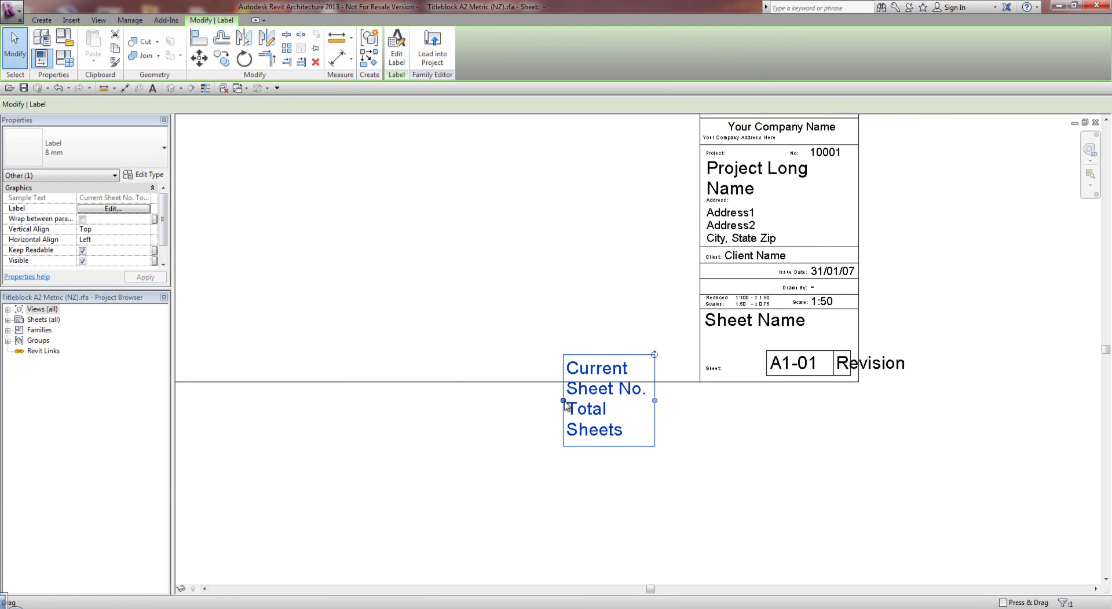
{"action": "left_click_drag", "start_coordinate": [570, 403], "coordinate": [394, 346]}
{"action": "left_click", "coordinate": [585, 432]}
Load the title block into Project2, overwriting parameter values, and open sheet A103 showing '2 2'.
{"action": "left_click", "coordinate": [403, 58]}
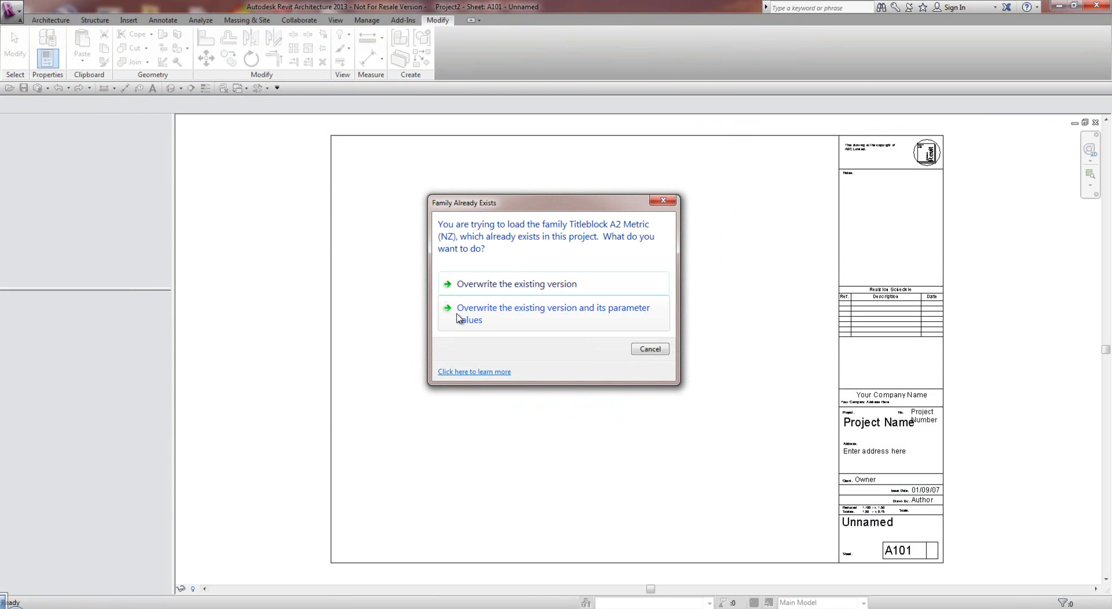
{"action": "left_click", "coordinate": [475, 320]}
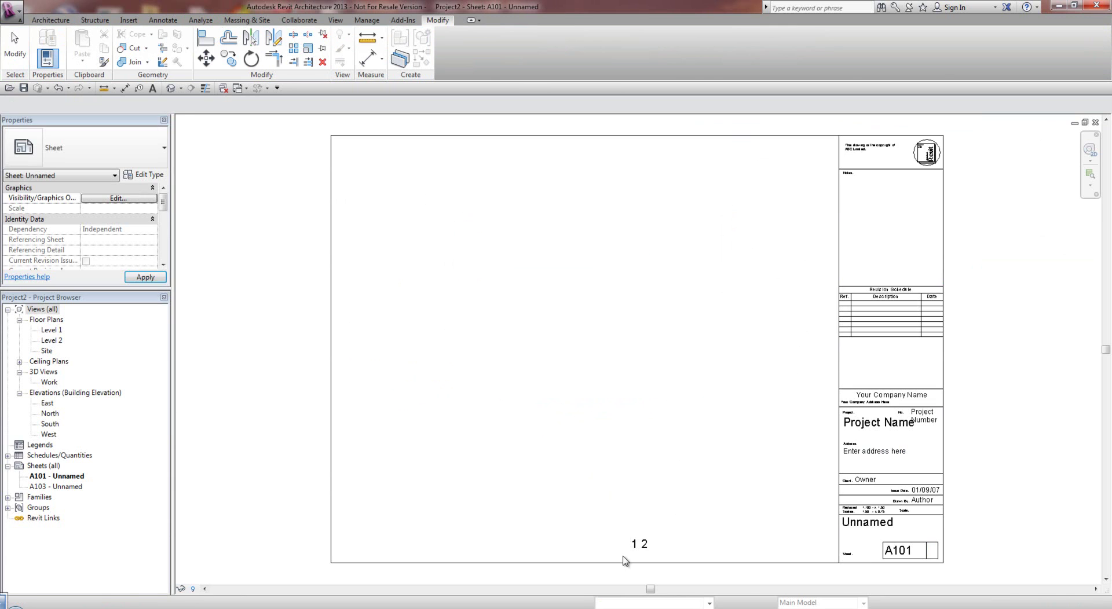
{"action": "scroll", "coordinate": [628, 557], "scroll_direction": "up", "scroll_amount": 4}
{"action": "scroll", "coordinate": [636, 556], "scroll_direction": "up", "scroll_amount": 2}
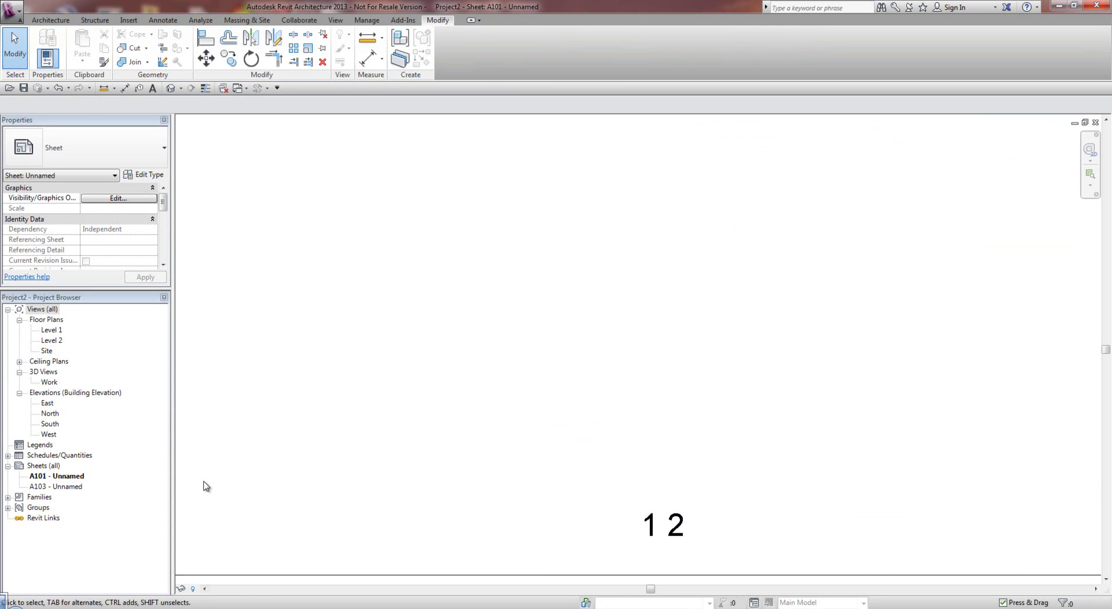
{"action": "double_click", "coordinate": [59, 485]}
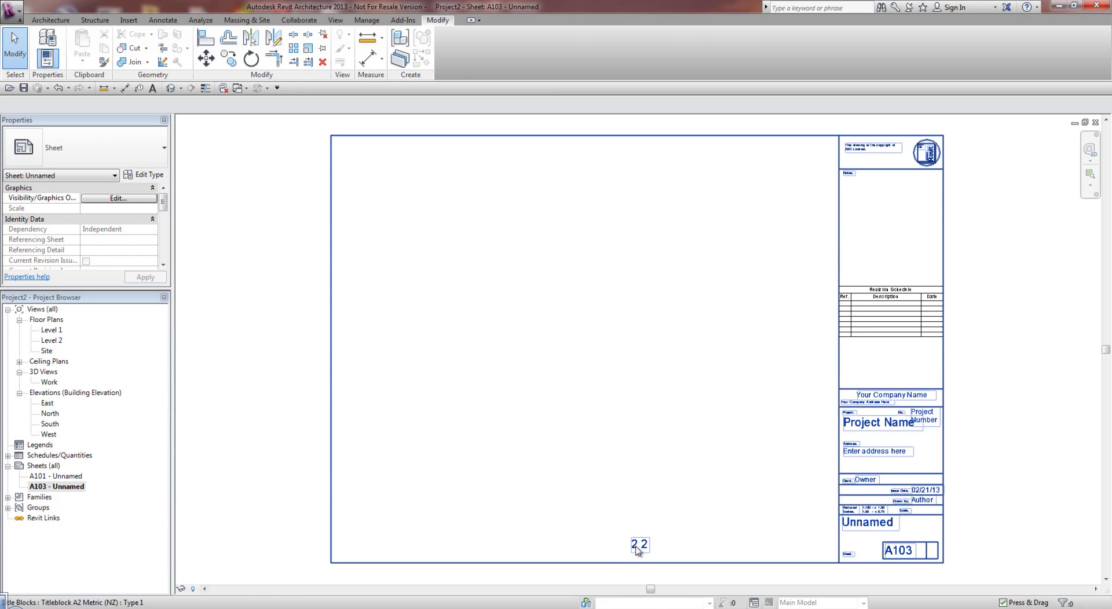
In the title block family, give the sheet-count label prefix 'Sheet' and suffix 'of'.
{"action": "left_click", "coordinate": [642, 546]}
{"action": "left_click", "coordinate": [449, 51]}
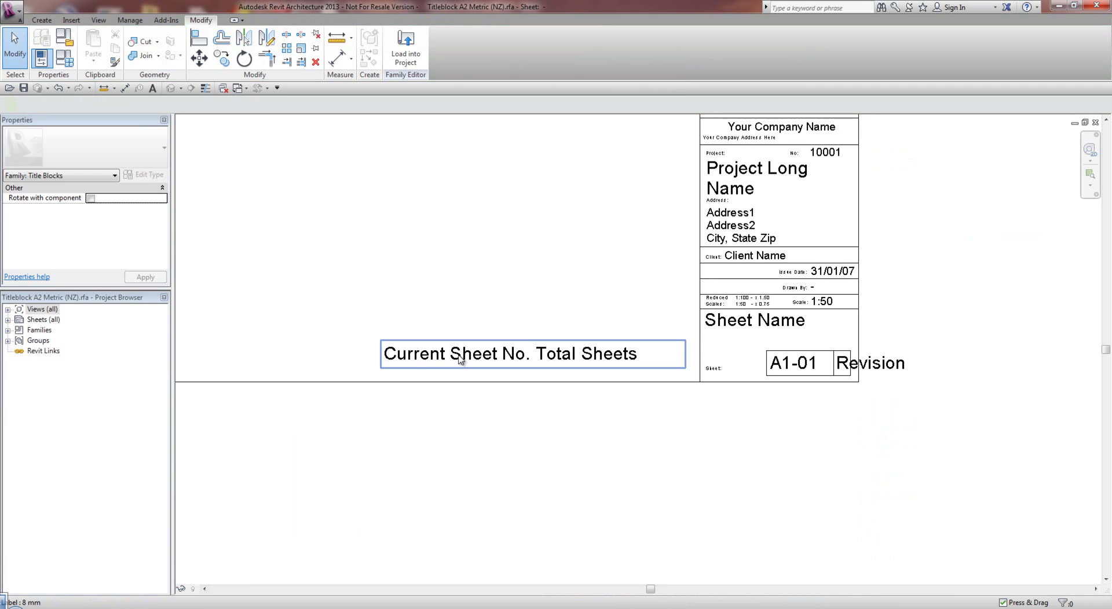
{"action": "left_click", "coordinate": [460, 359]}
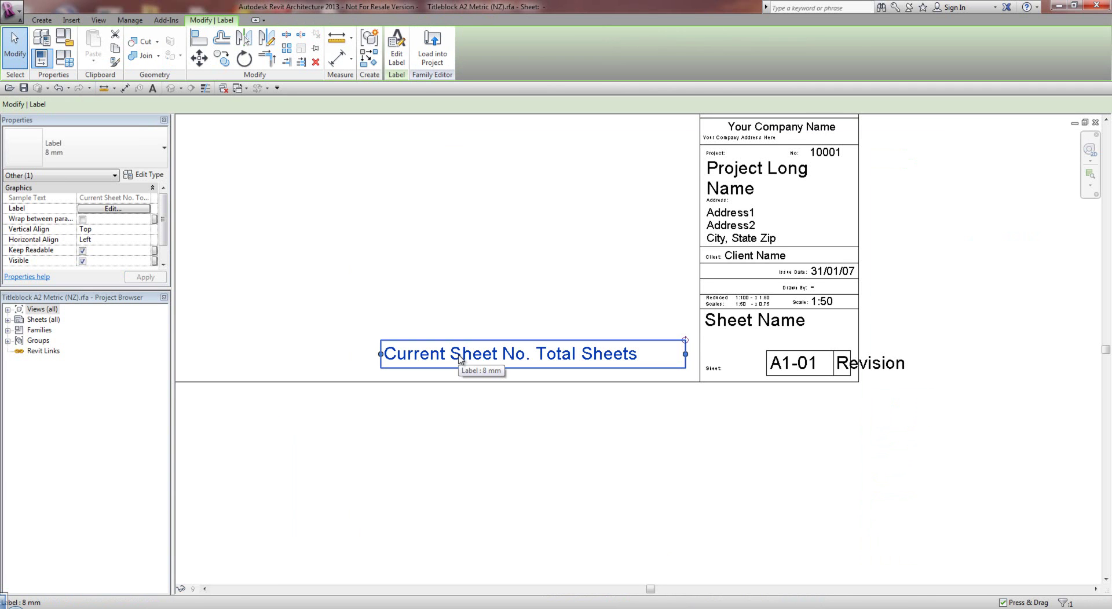
{"action": "left_click", "coordinate": [396, 52]}
{"action": "left_click", "coordinate": [624, 259]}
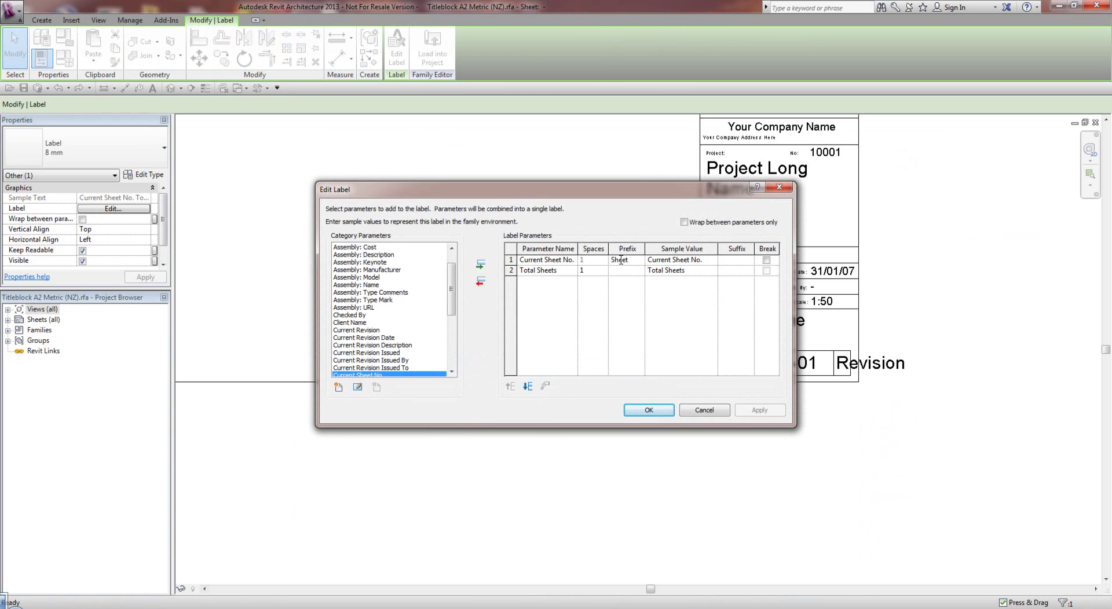
{"action": "left_click", "coordinate": [733, 259]}
{"action": "left_click", "coordinate": [759, 411]}
{"action": "left_click", "coordinate": [660, 411]}
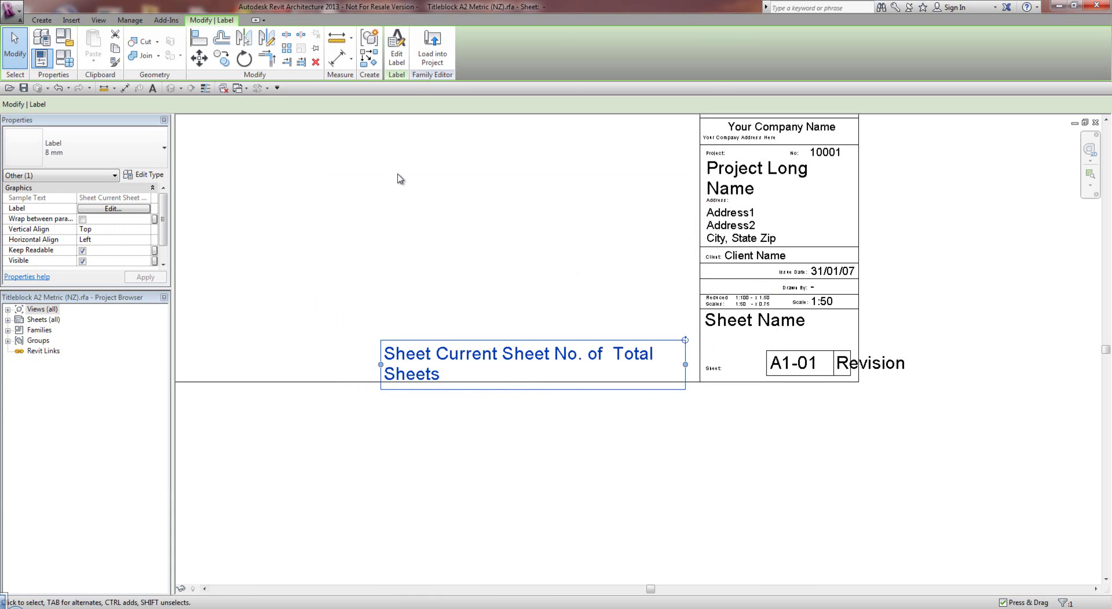
Load the revised title block into the project, overwriting parameter values, and open sheet A101.
{"action": "left_click", "coordinate": [432, 47]}
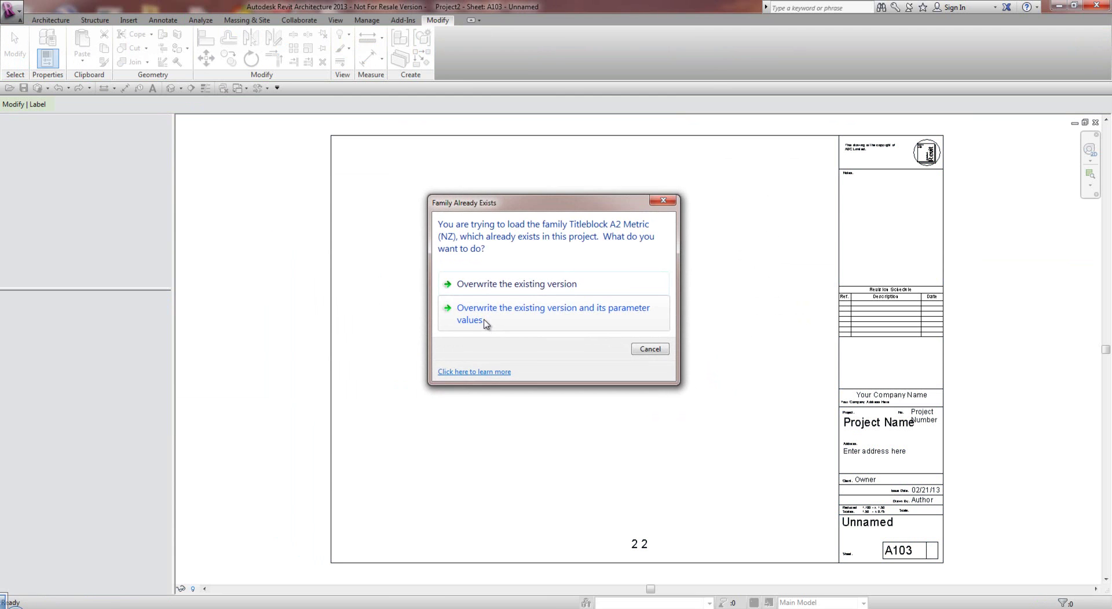
{"action": "left_click", "coordinate": [492, 371]}
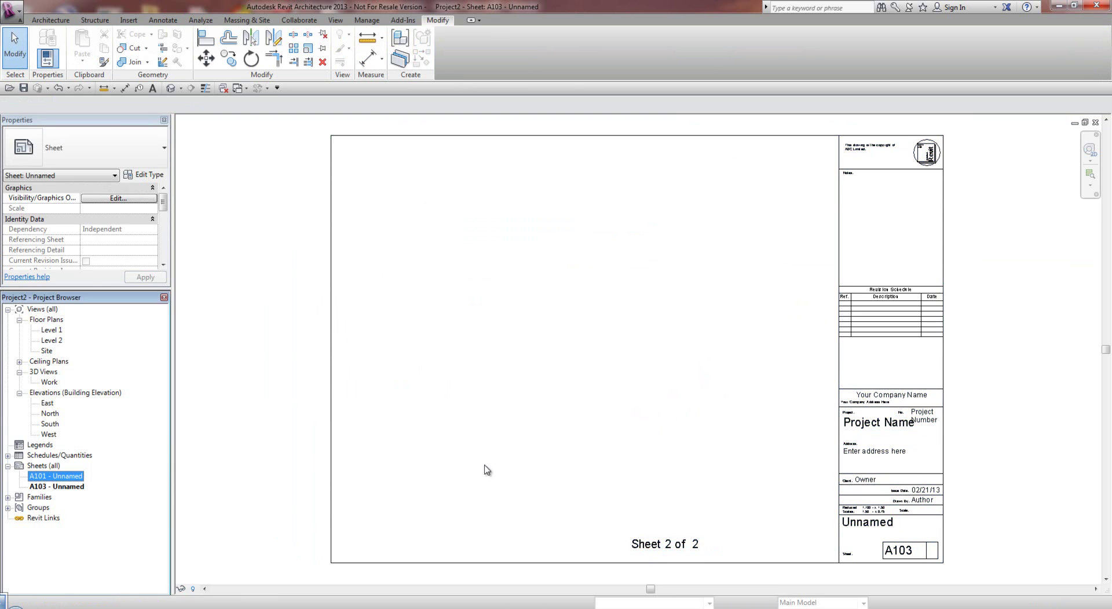
{"action": "double_click", "coordinate": [40, 477]}
Create a new sheet A104 using the revised title block.
{"action": "scroll", "coordinate": [524, 405], "scroll_direction": "down", "scroll_amount": 2}
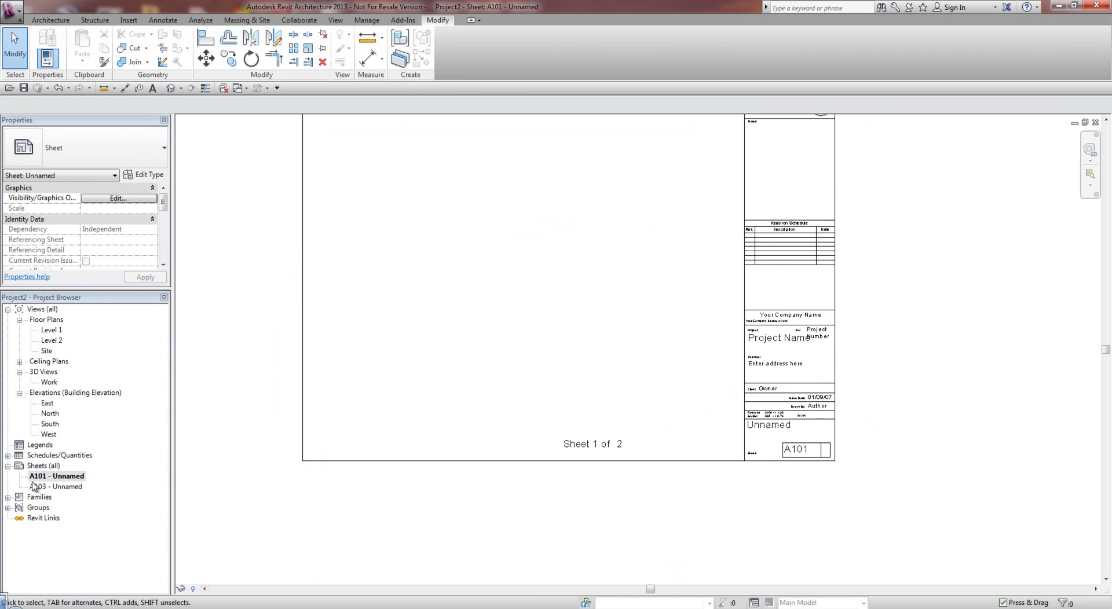
{"action": "left_click", "coordinate": [129, 22]}
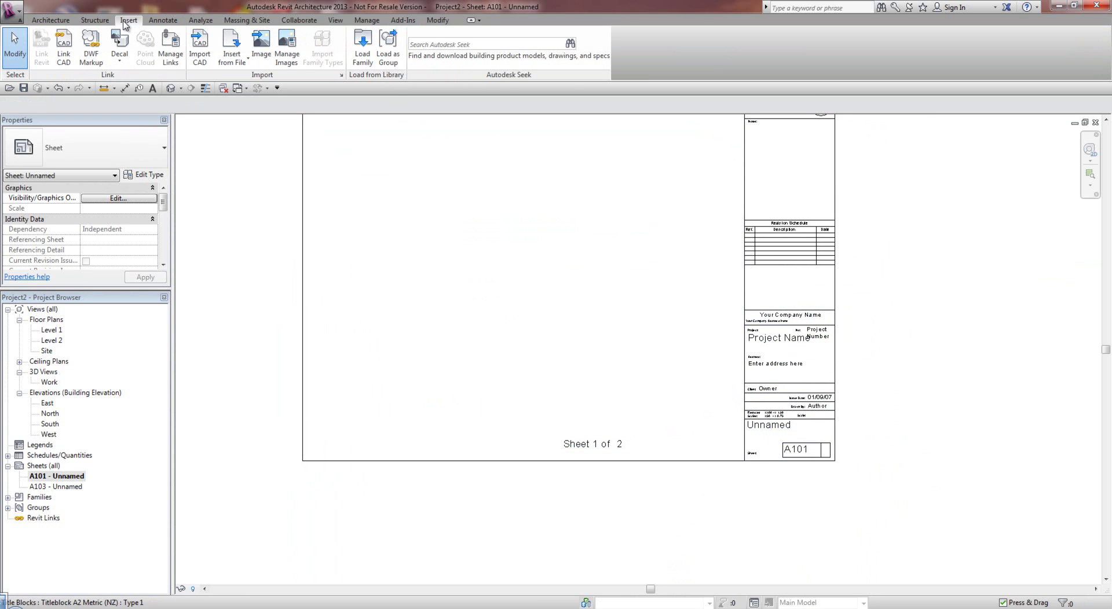
{"action": "left_click", "coordinate": [335, 20]}
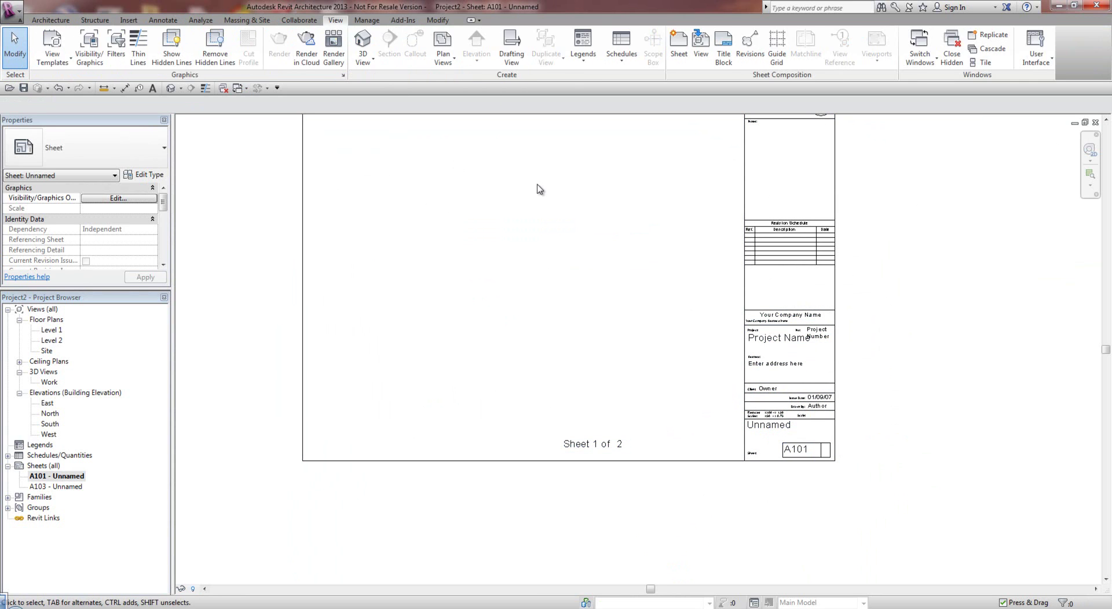
{"action": "left_click", "coordinate": [679, 44]}
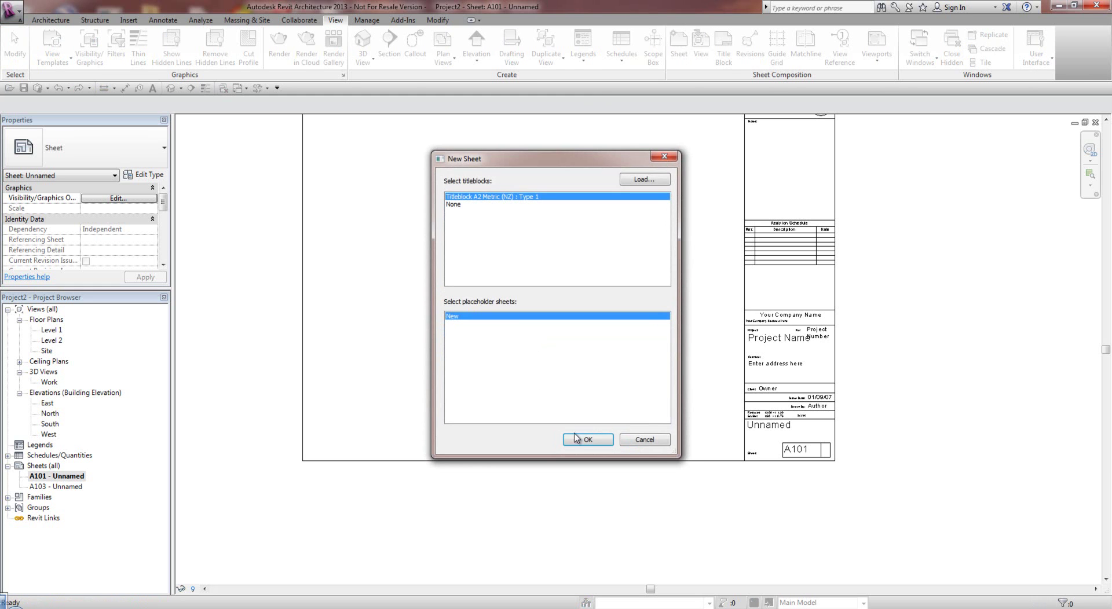
{"action": "left_click", "coordinate": [582, 440]}
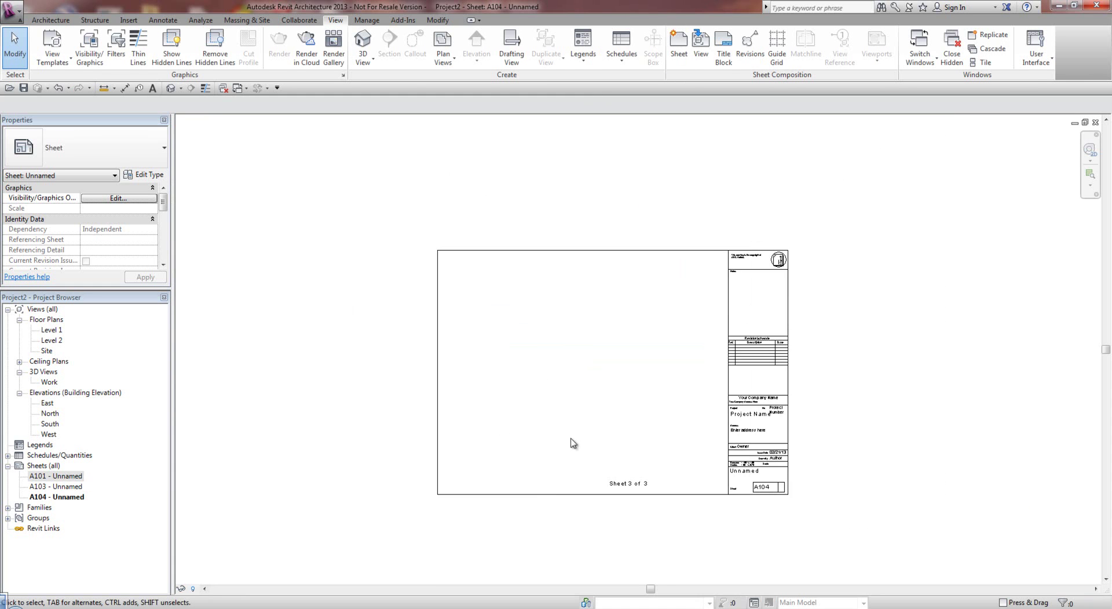
{"action": "scroll", "coordinate": [560, 475], "scroll_direction": "up", "scroll_amount": 2}
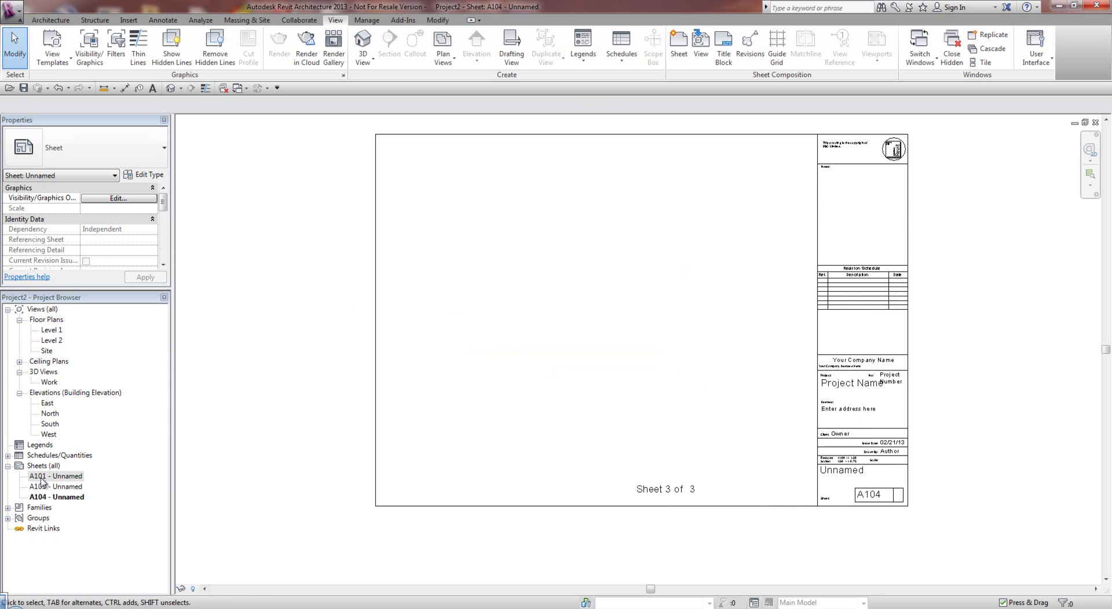
{"action": "left_click_drag", "start_coordinate": [163, 203], "coordinate": [162, 258]}
Exclude A101 from the sheet count and confirm A104 shows Current Sheet No. 2 of Total Sheets 2.
{"action": "left_click", "coordinate": [85, 240]}
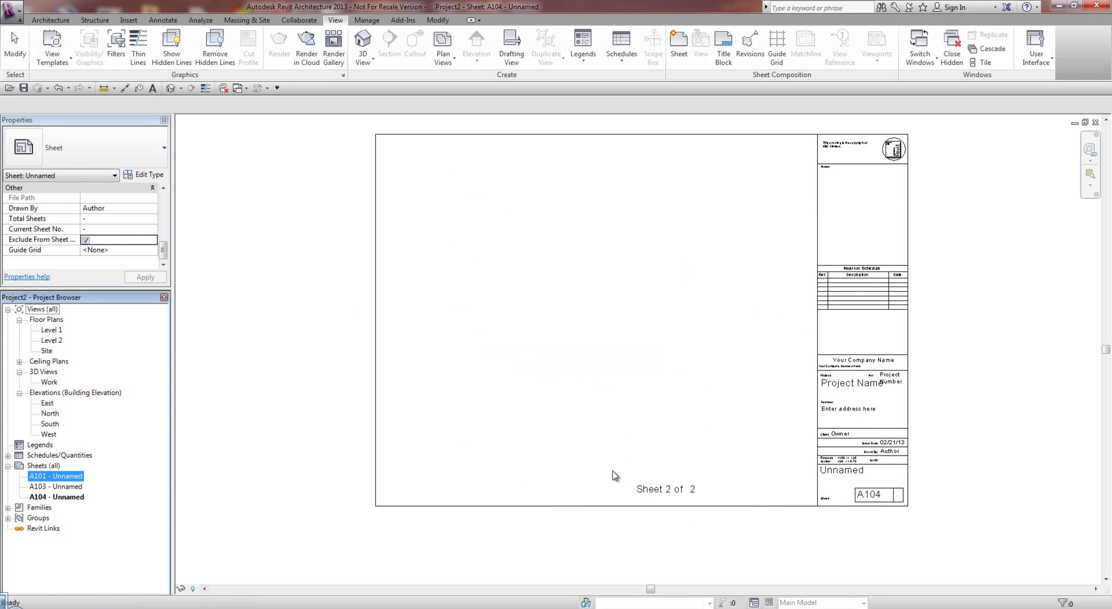
{"action": "left_click", "coordinate": [658, 515]}
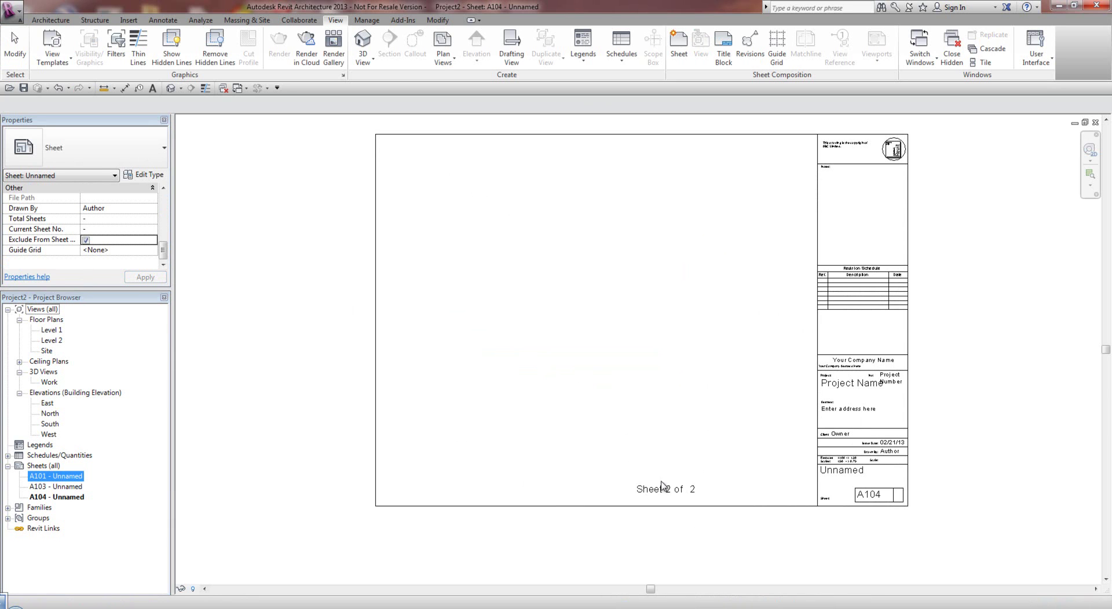
{"action": "scroll", "coordinate": [660, 486], "scroll_direction": "up", "scroll_amount": 3}
{"action": "scroll", "coordinate": [607, 475], "scroll_direction": "down", "scroll_amount": 3}
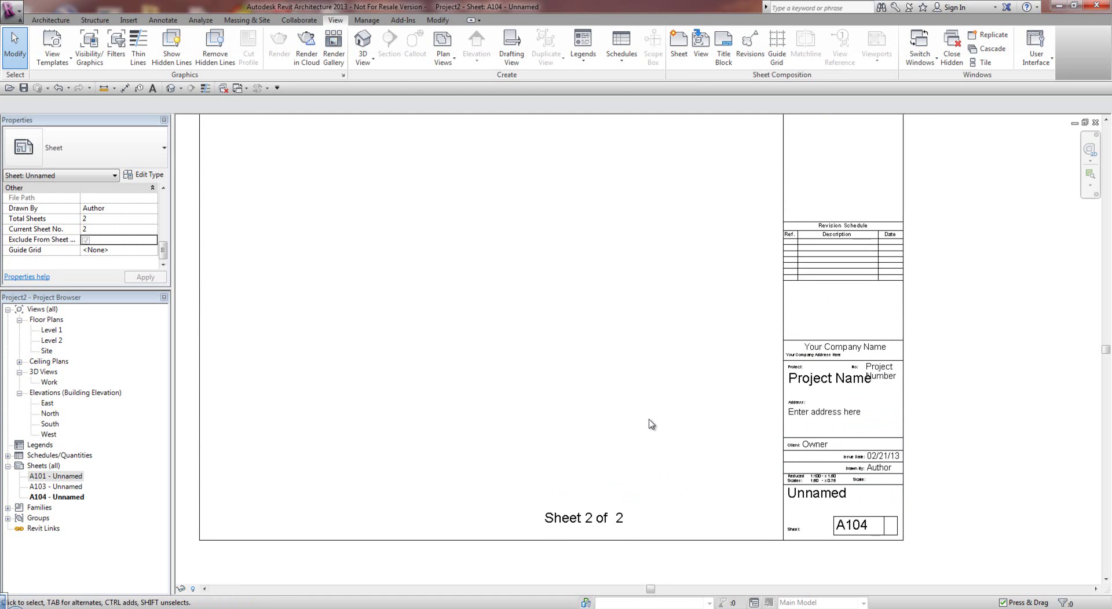
{"action": "scroll", "coordinate": [524, 371], "scroll_direction": "down", "scroll_amount": 3}
{"action": "middle_click_drag", "start_coordinate": [549, 362], "coordinate": [548, 386]}
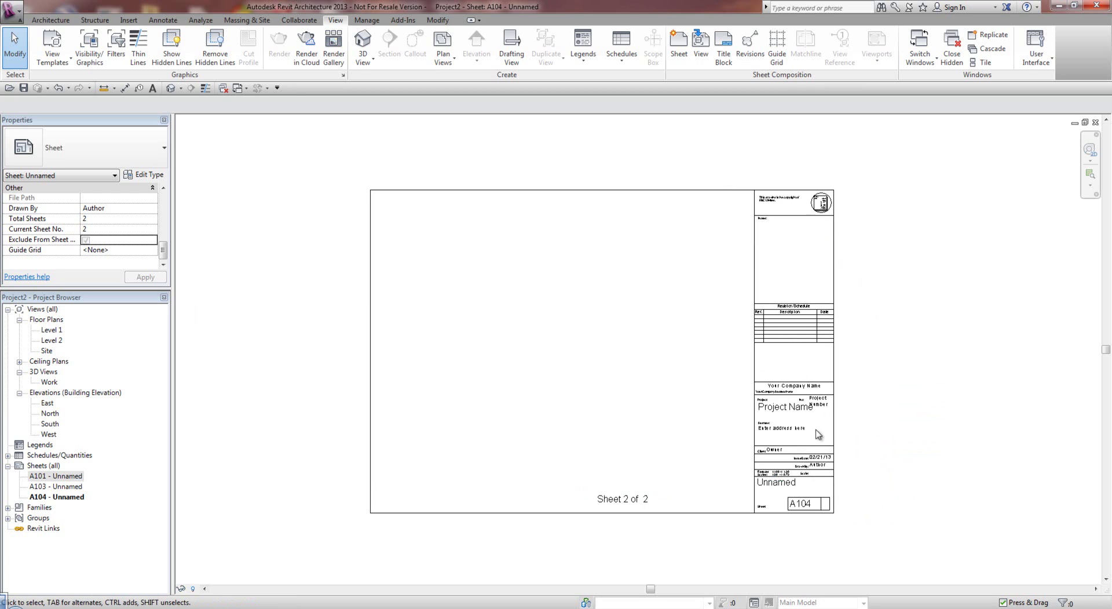